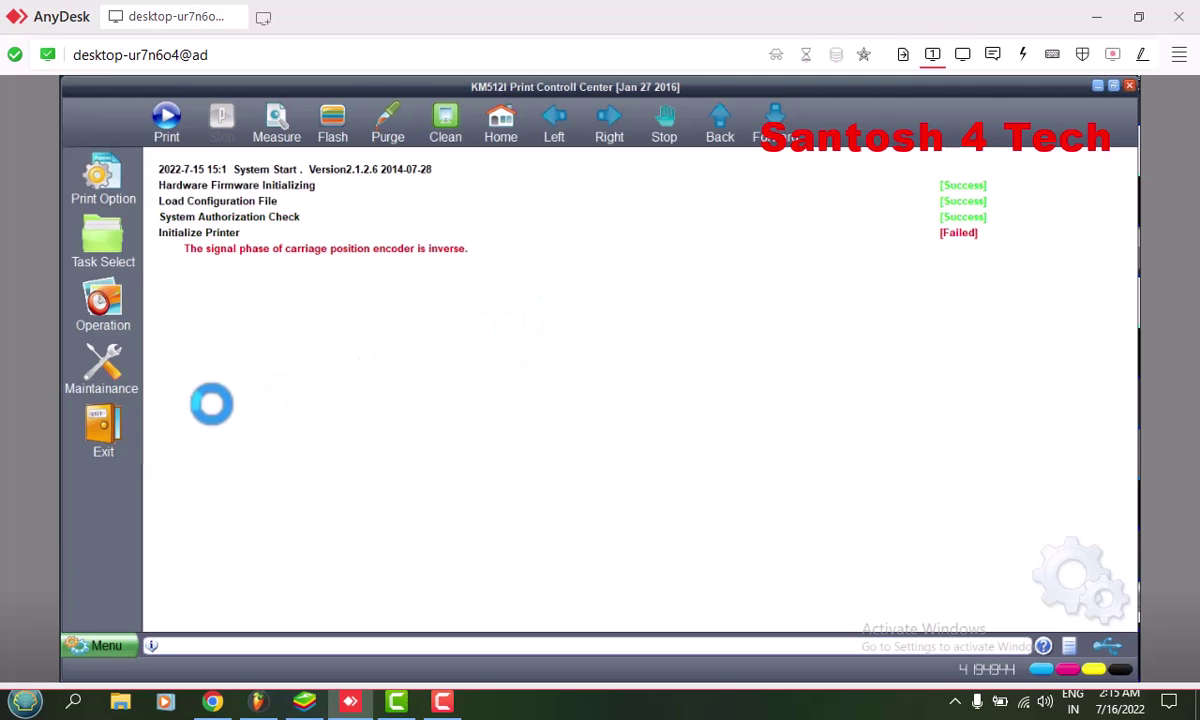
# Unlock the protected printer settings by entering the operation password
pyautogui.click(107, 646)
pyautogui.click(112, 490)
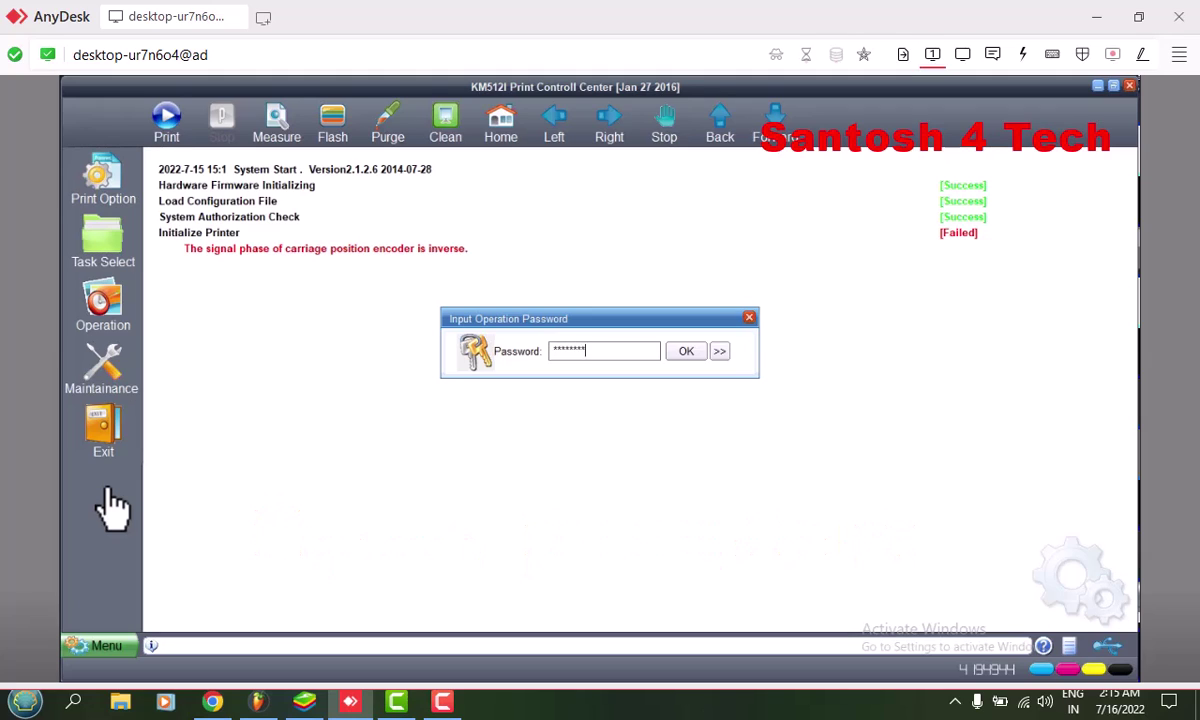
pyautogui.press('Return')
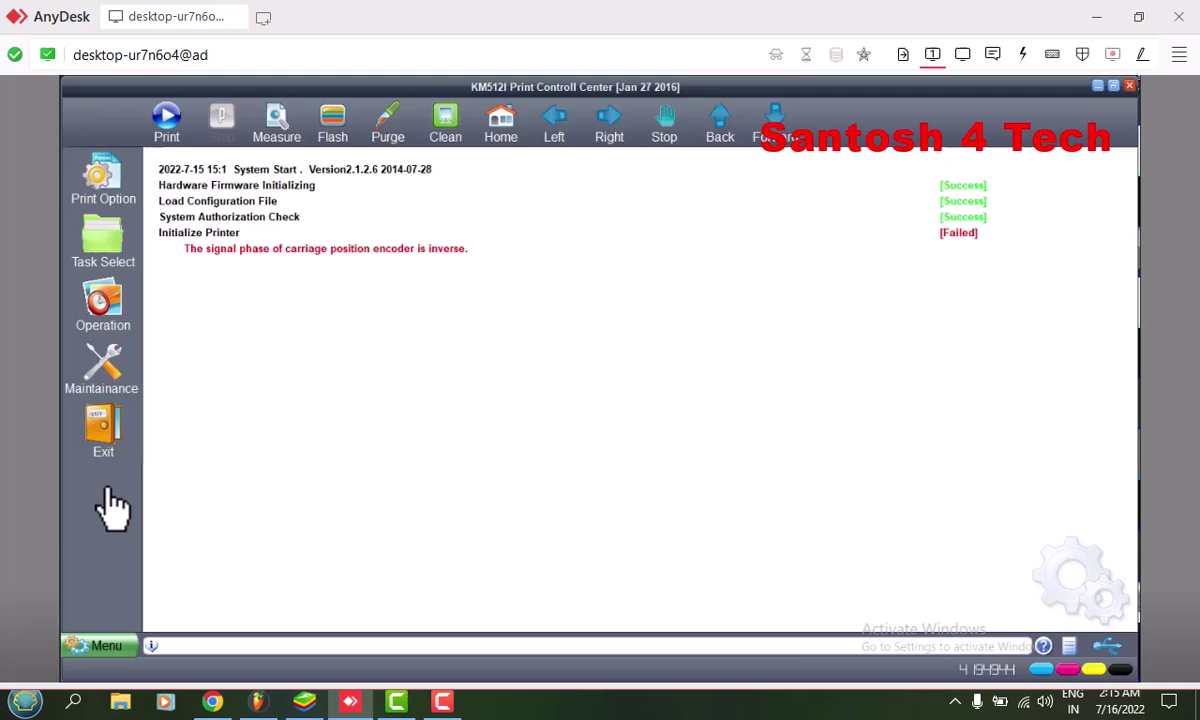
# In the maintenance calibration settings, set the bi-direction offset to 23 for low speed and 32 for normal speed, and apply
pyautogui.click(113, 375)
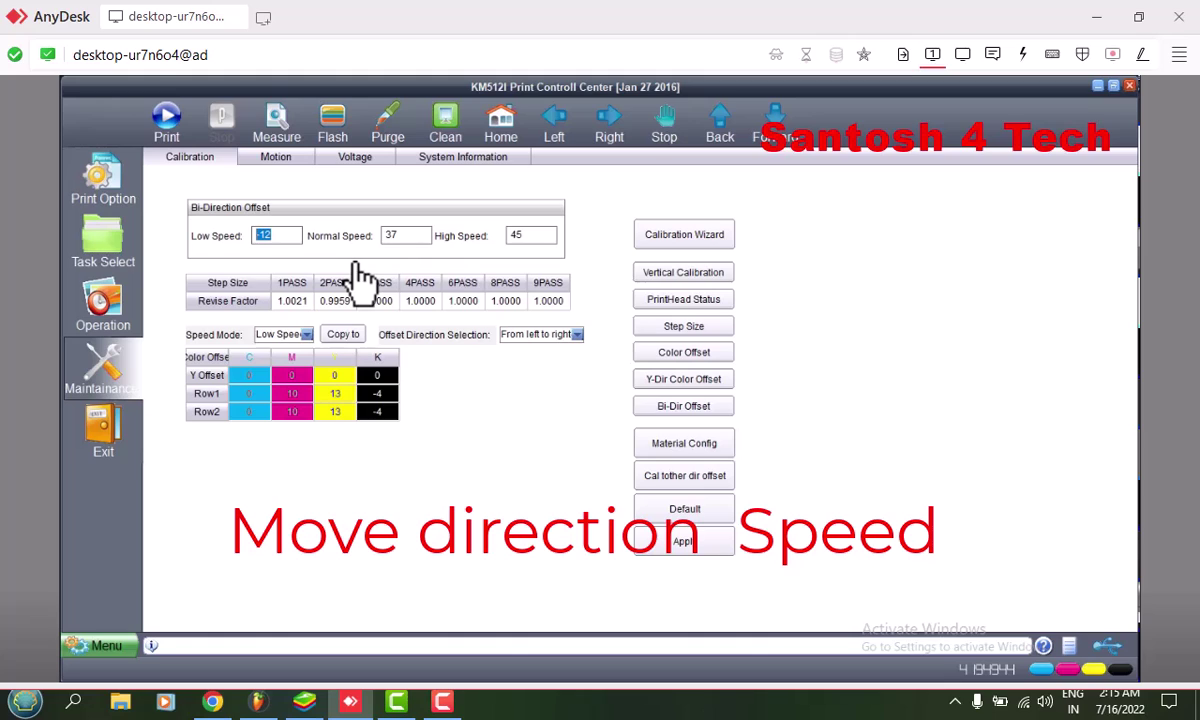
pyautogui.doubleClick(390, 235)
pyautogui.write('32')
pyautogui.click(686, 545)
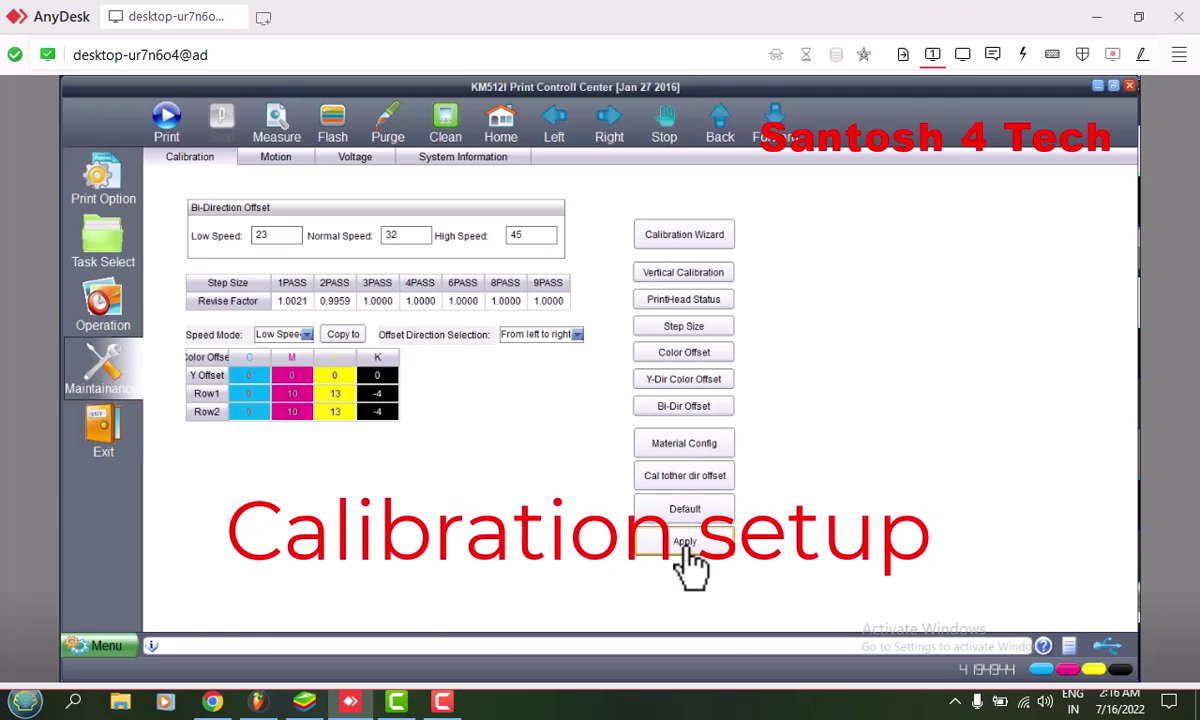
# Set the magenta Row1 and Row2 color offsets to 145 for Low Speed mode, direction left to right
pyautogui.click(287, 340)
pyautogui.click(290, 340)
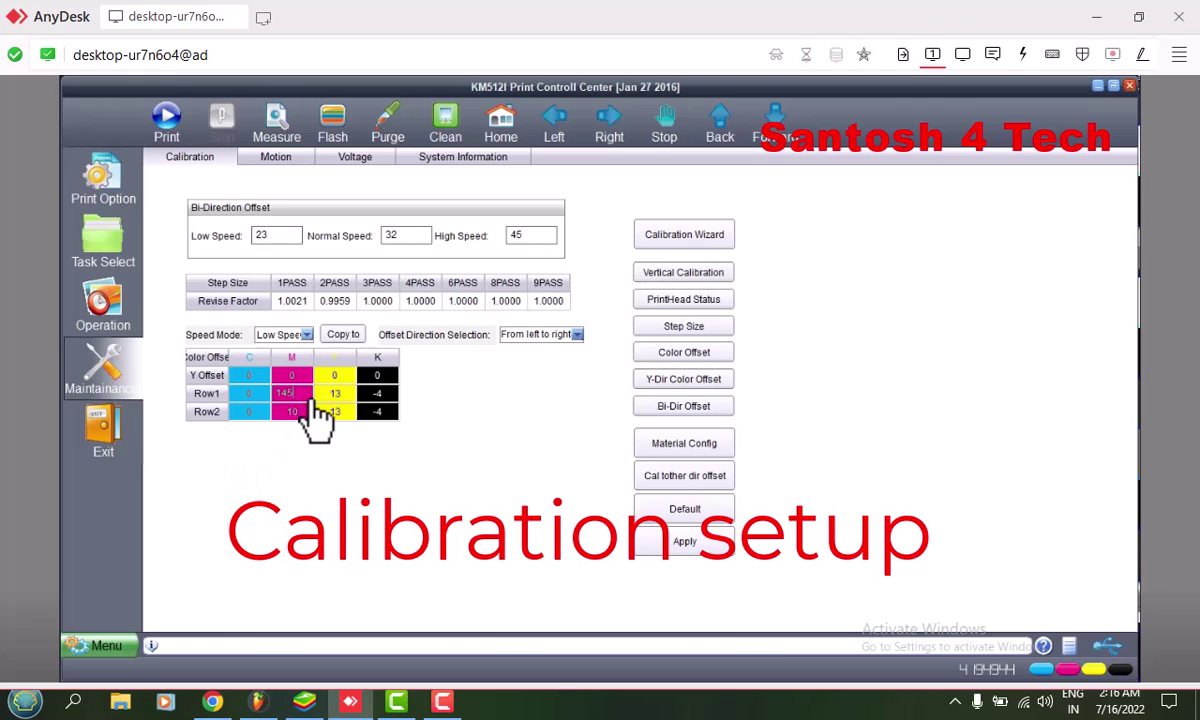
pyautogui.click(298, 414)
pyautogui.moveTo(293, 418); pyautogui.dragTo(256, 418)
pyautogui.write('145')
pyautogui.press('Return')
# Set the yellow Row1 and Row2 color offsets to 292 for Low Speed, left to right, and apply
pyautogui.click(348, 398)
pyautogui.moveTo(340, 398); pyautogui.dragTo(318, 398)
pyautogui.write('292')
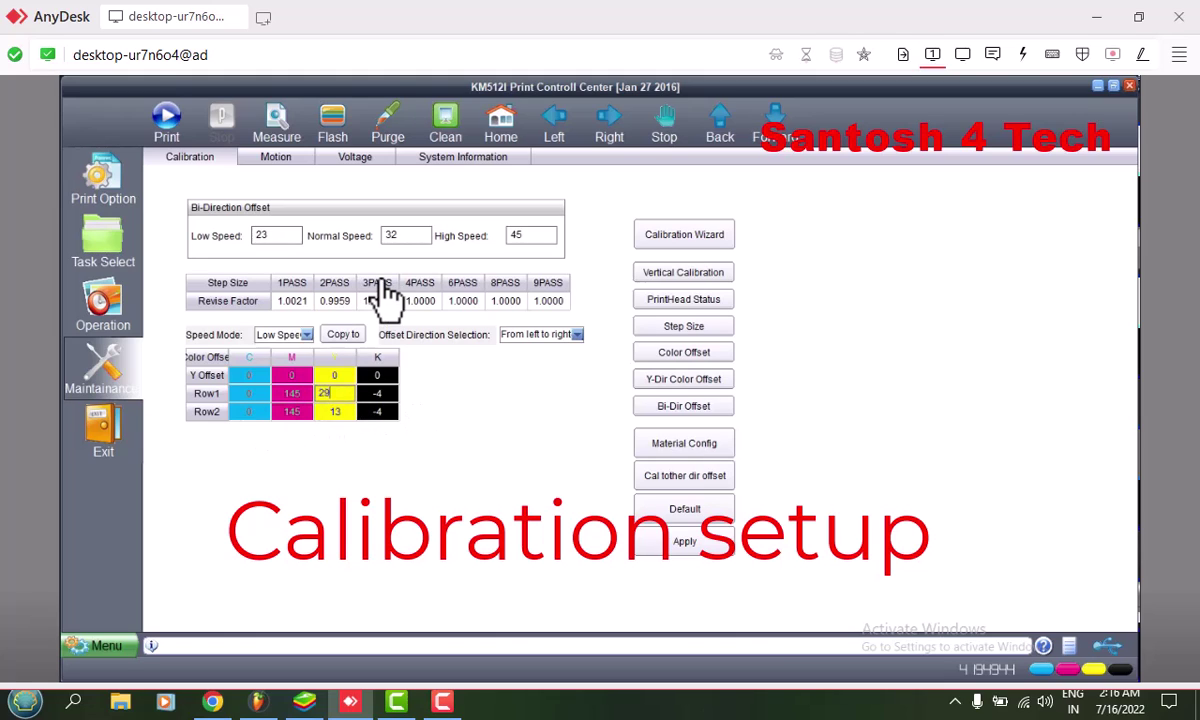
pyautogui.click(346, 412)
pyautogui.moveTo(343, 412); pyautogui.dragTo(310, 413)
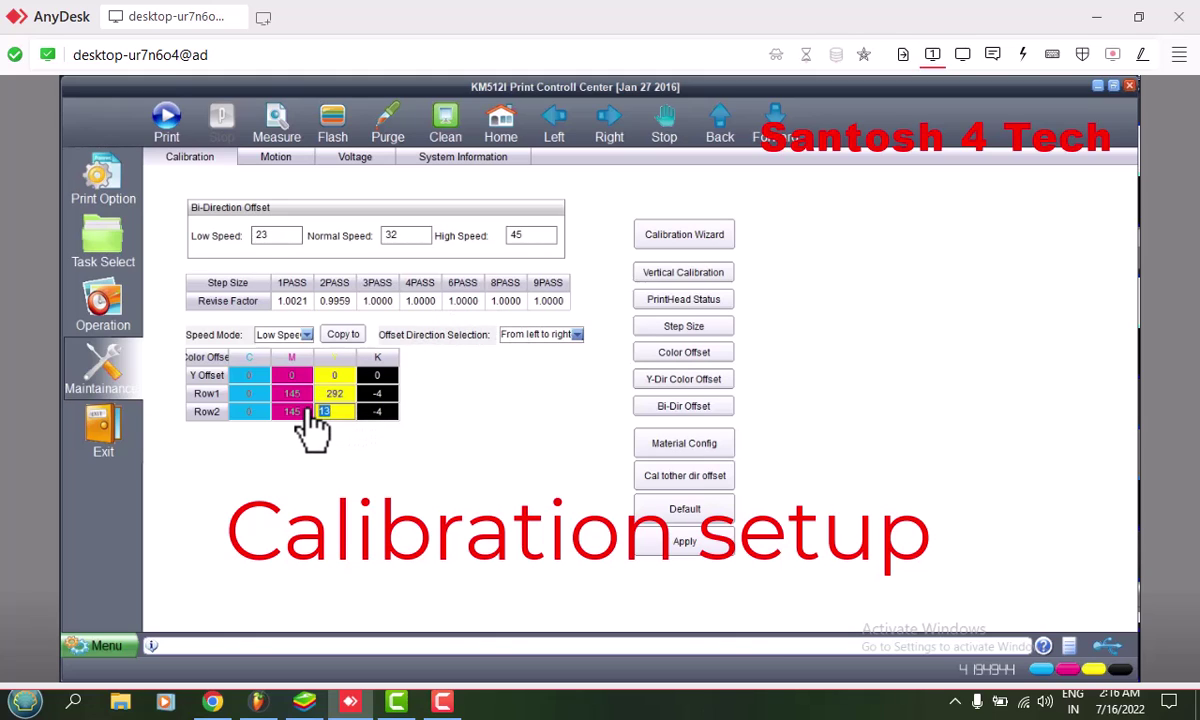
pyautogui.write('292')
pyautogui.press('Return')
pyautogui.click(668, 546)
# Copy the left-to-right color offsets from Low Speed to Normal Speed, and from Normal Speed to High Speed
pyautogui.click(342, 336)
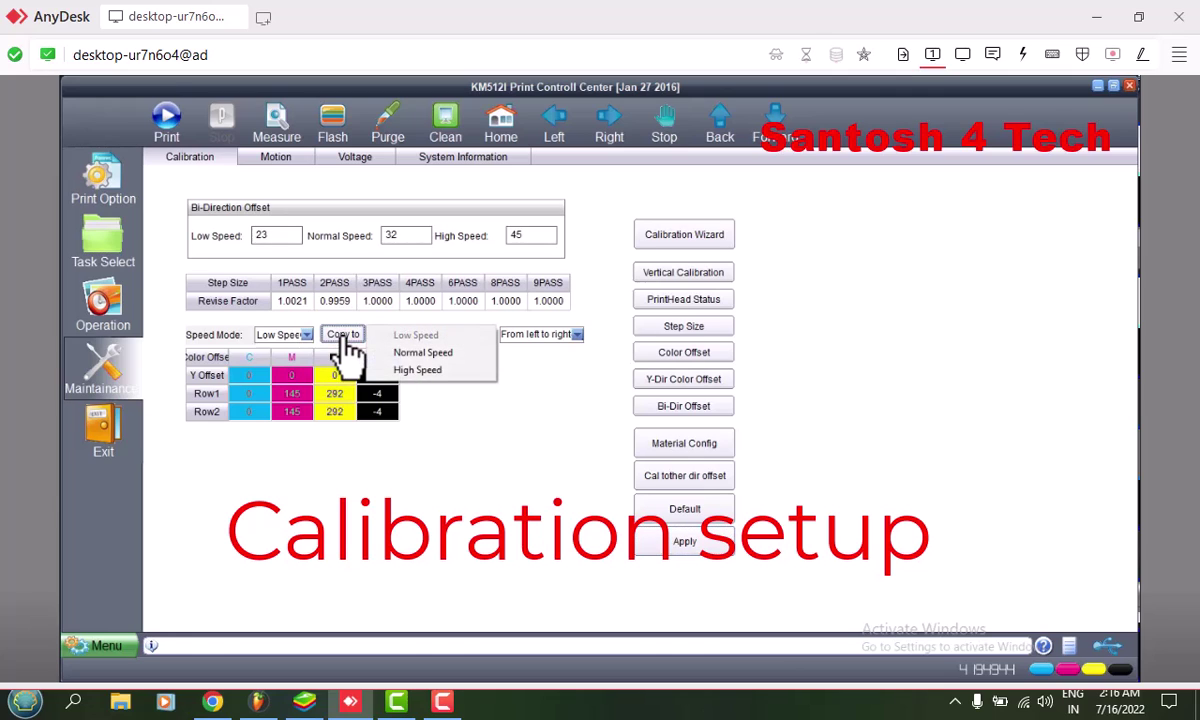
pyautogui.click(427, 358)
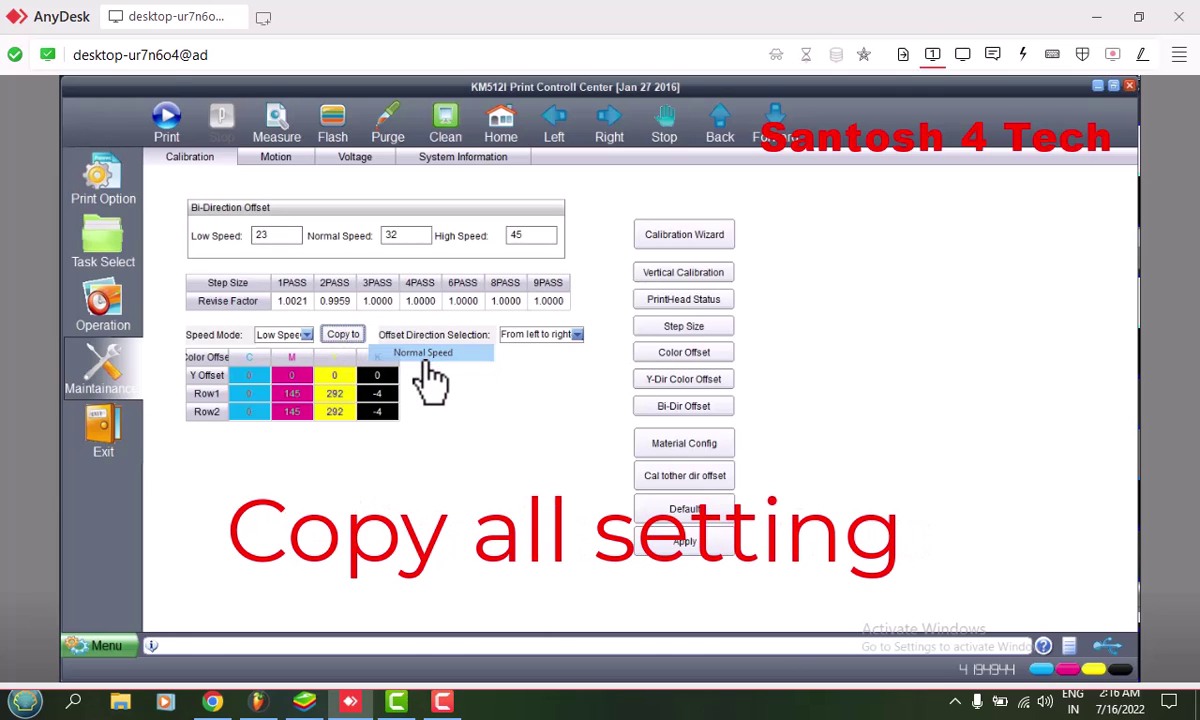
pyautogui.click(303, 336)
pyautogui.click(290, 362)
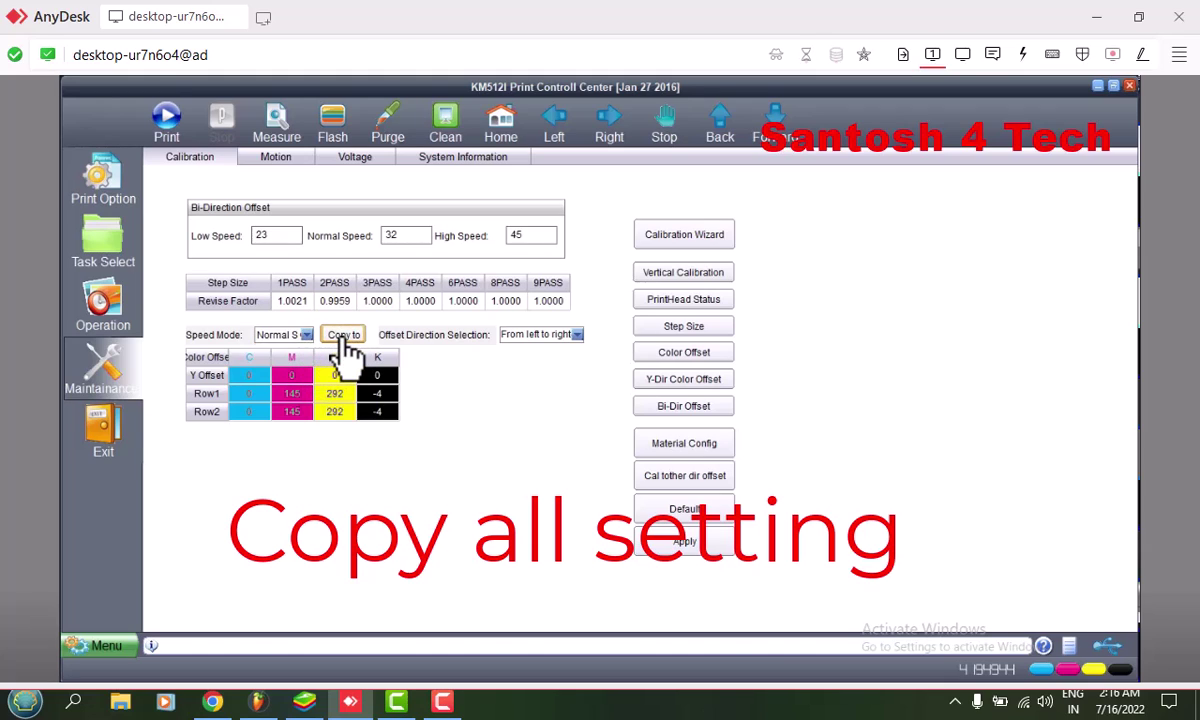
pyautogui.click(340, 336)
pyautogui.click(400, 370)
# For the right-to-left direction in Low Speed mode, set the magenta Row1 and Row2 color offsets to -145
pyautogui.click(535, 335)
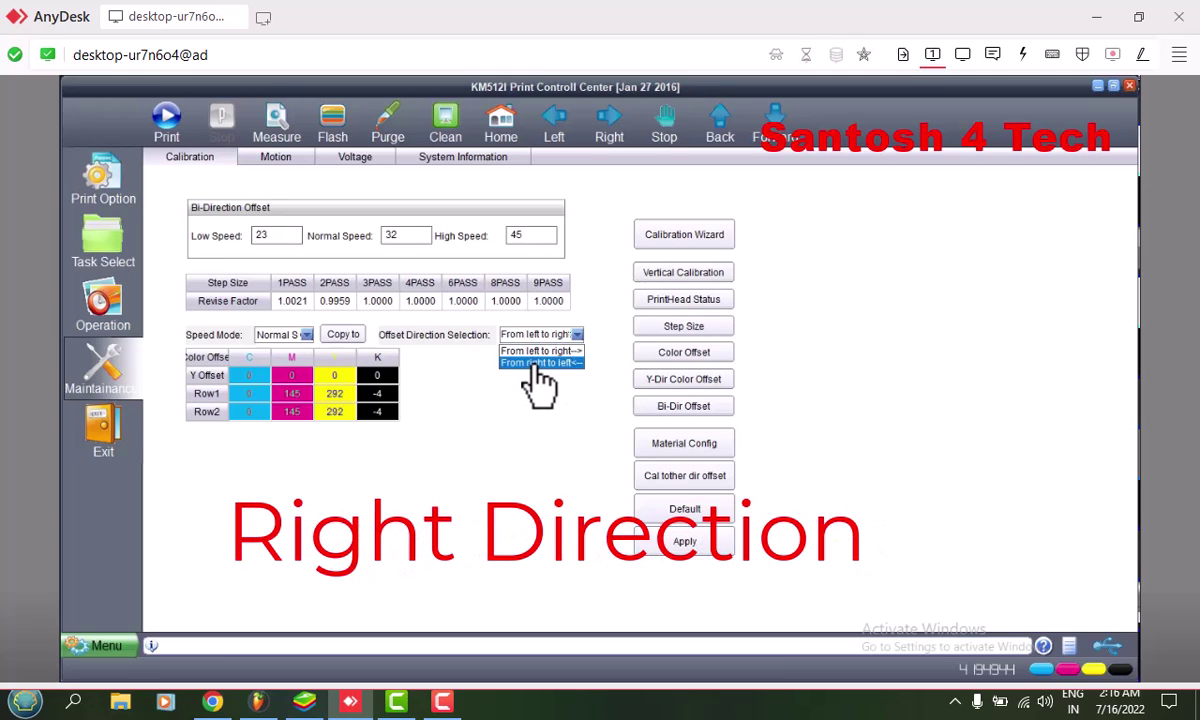
pyautogui.click(537, 363)
pyautogui.click(300, 337)
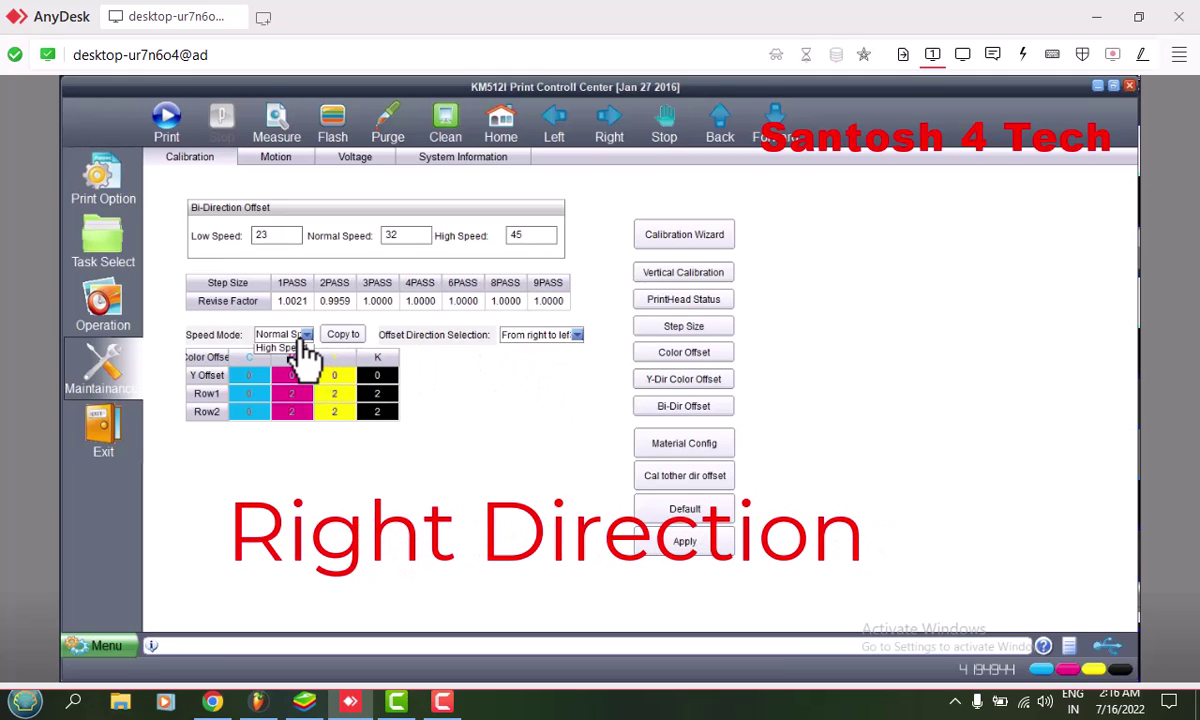
pyautogui.click(288, 352)
pyautogui.click(295, 396)
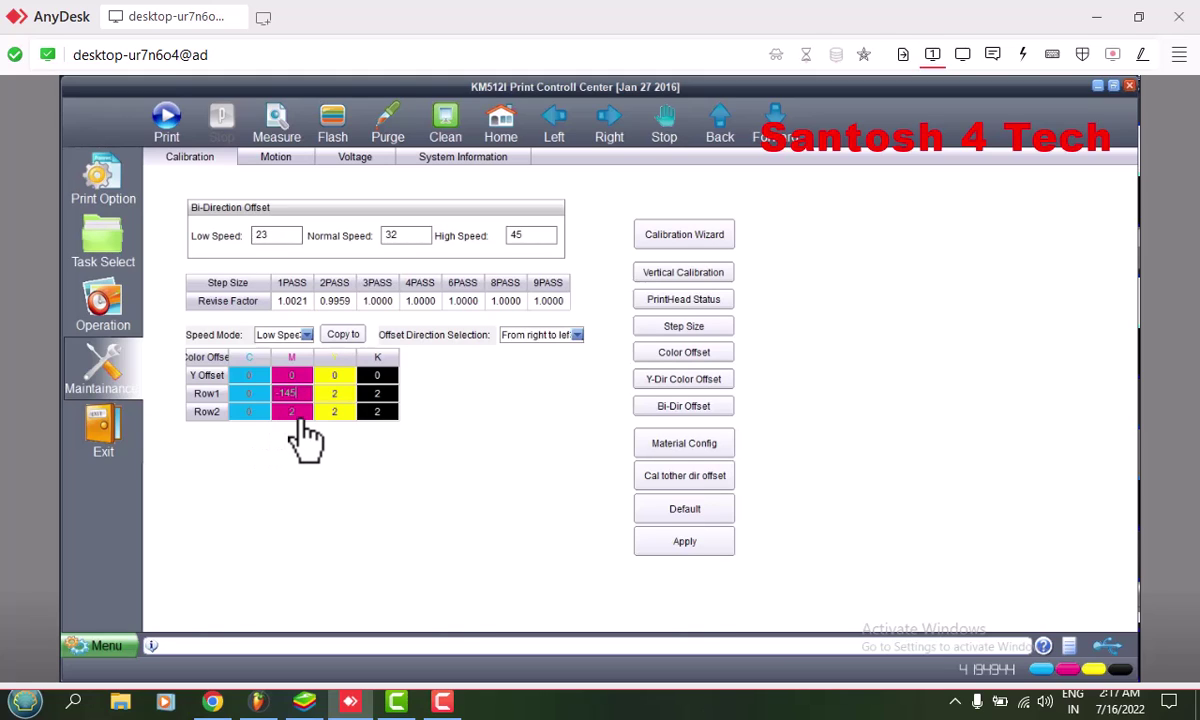
pyautogui.click(296, 413)
pyautogui.write('-145')
# Set the yellow Row1 and Row2 color offsets to -292 for the right-to-left direction
pyautogui.click(350, 396)
pyautogui.moveTo(352, 398); pyautogui.dragTo(306, 401)
pyautogui.write('-292')
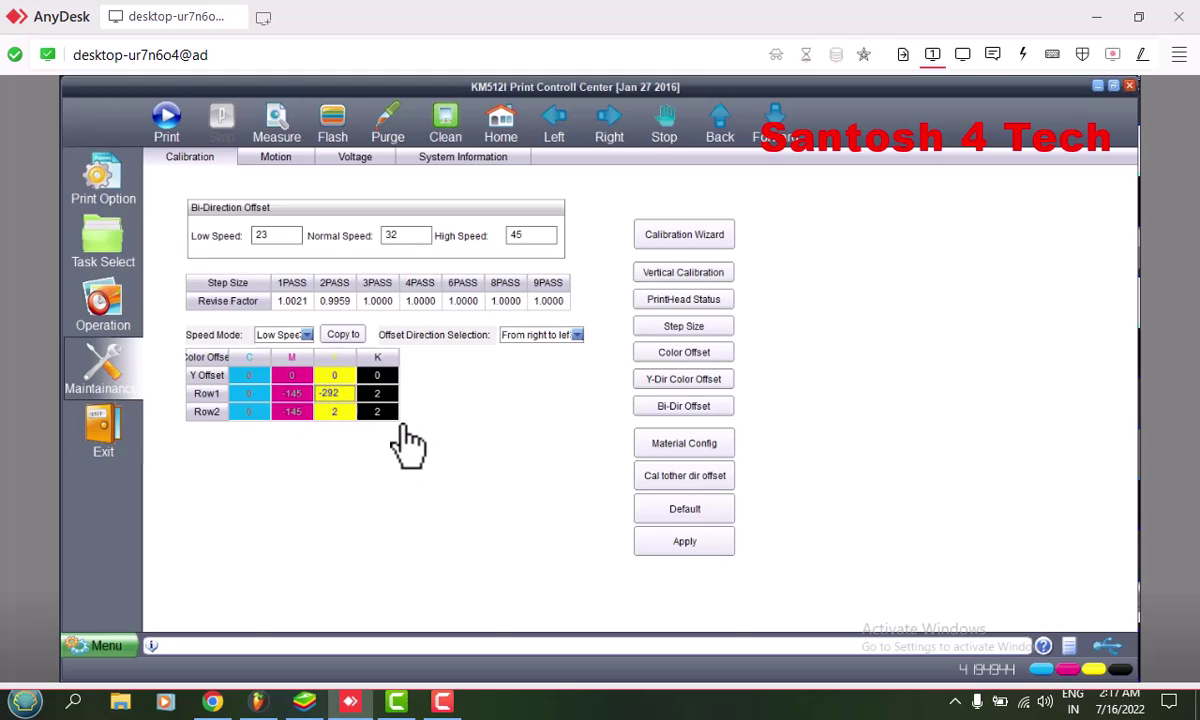
pyautogui.click(340, 414)
pyautogui.moveTo(340, 417); pyautogui.dragTo(307, 421)
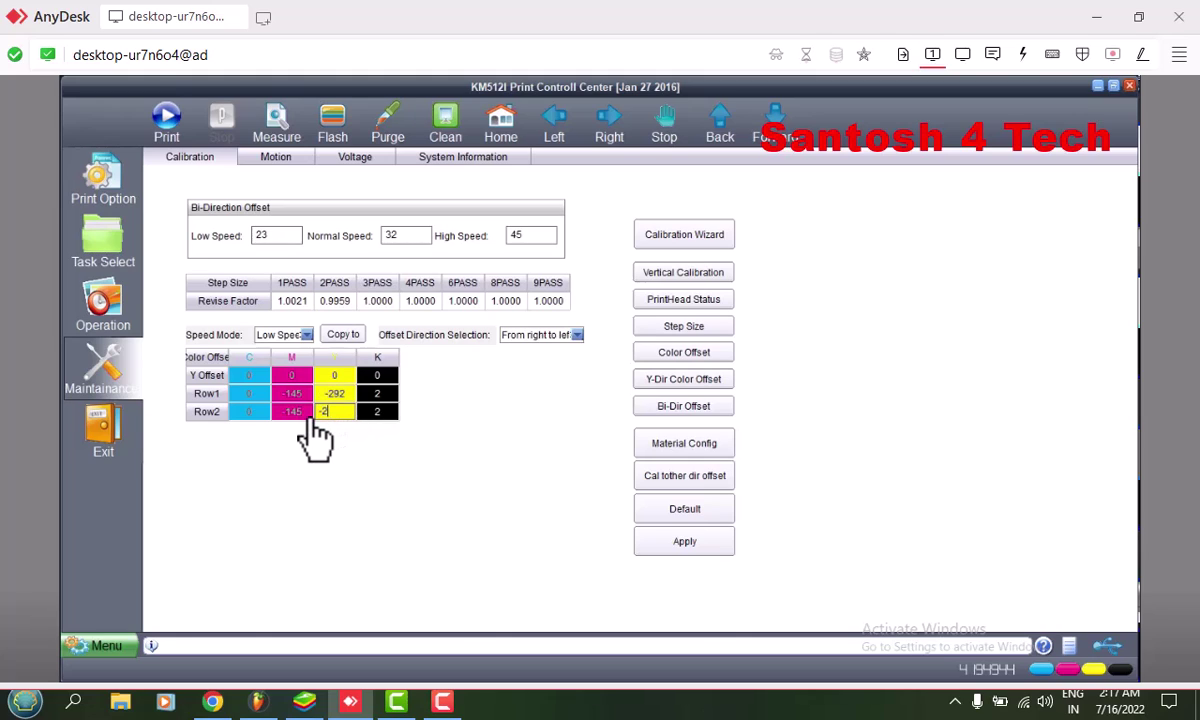
# Copy the right-to-left Low Speed color offsets to Normal Speed and High Speed
pyautogui.click(343, 336)
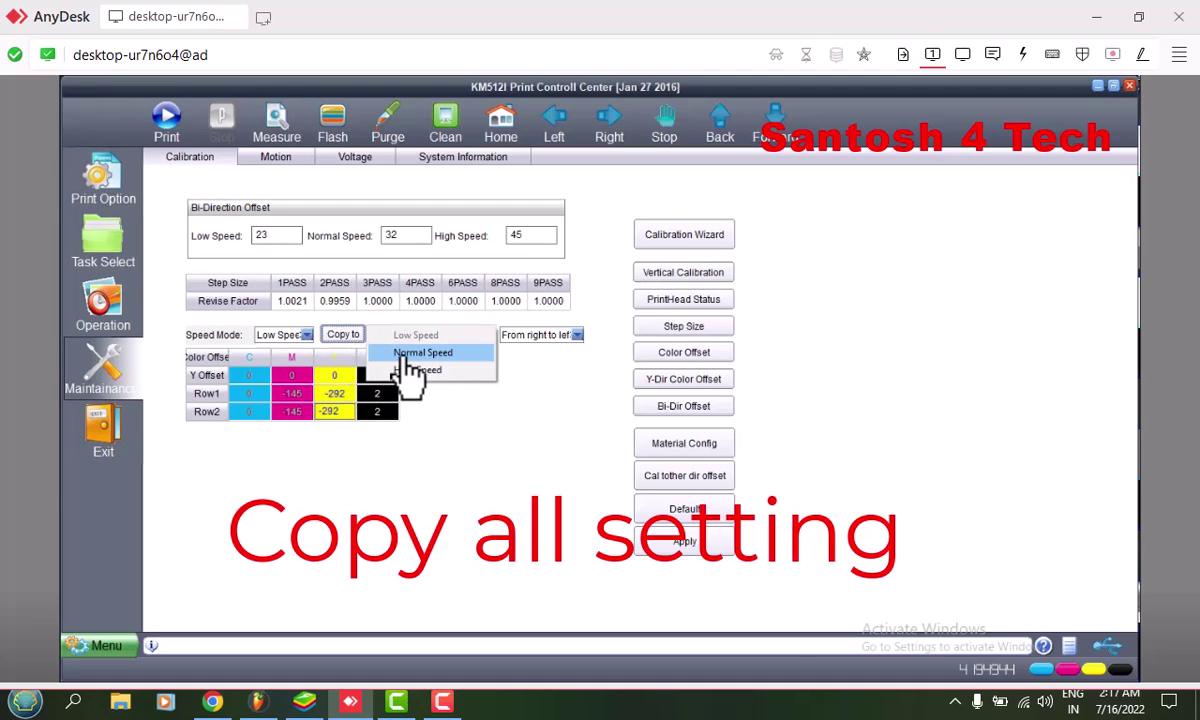
pyautogui.click(404, 354)
pyautogui.click(343, 336)
pyautogui.click(416, 372)
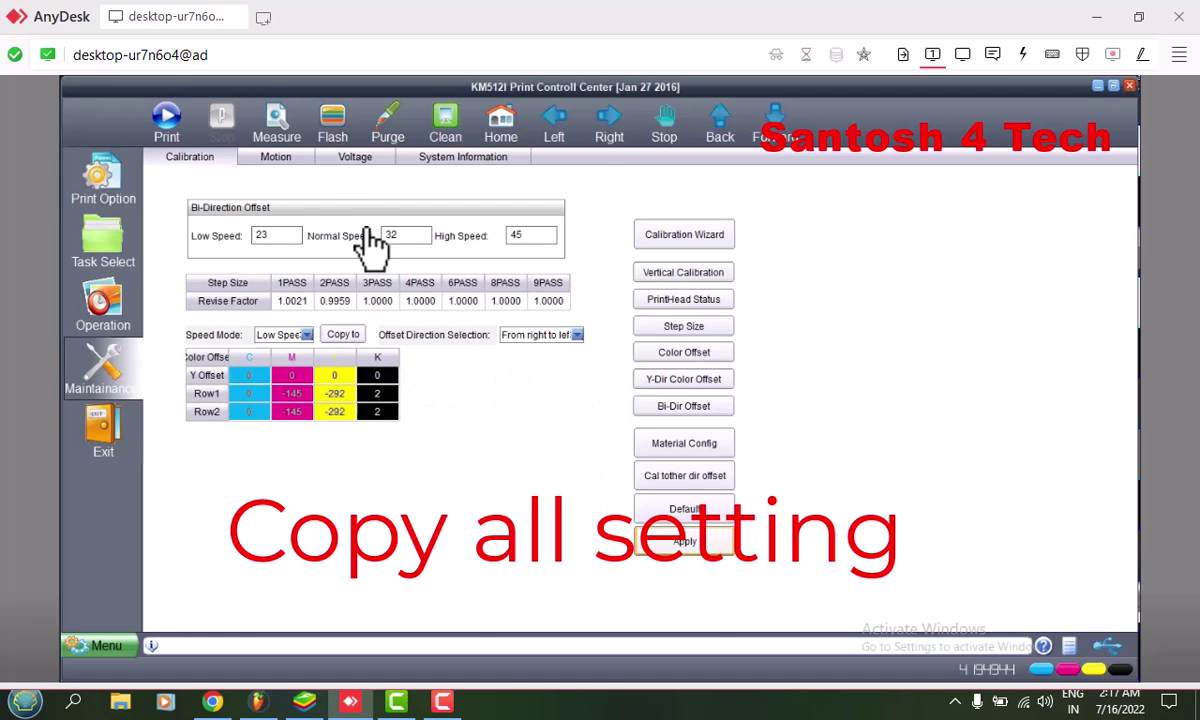
# In the motion settings, disable Y Dir Reverse, enable X Dir Reverse and X Limit Signal Reverse, and apply
pyautogui.click(276, 160)
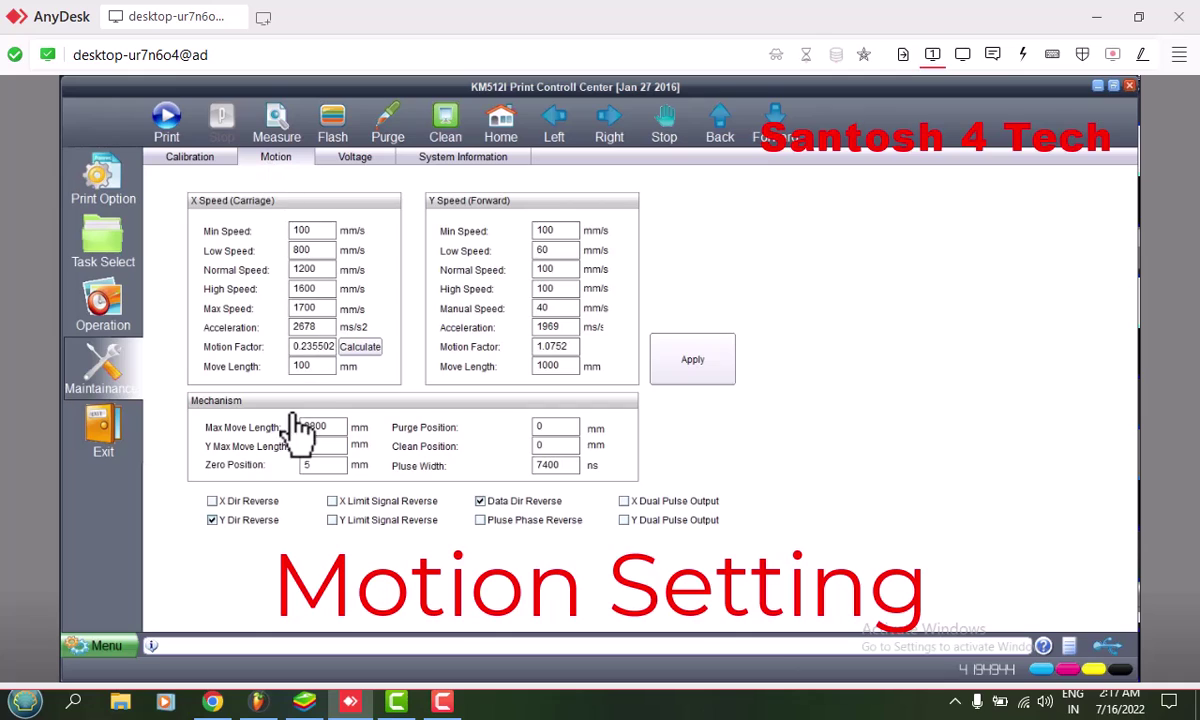
pyautogui.click(220, 520)
pyautogui.click(213, 501)
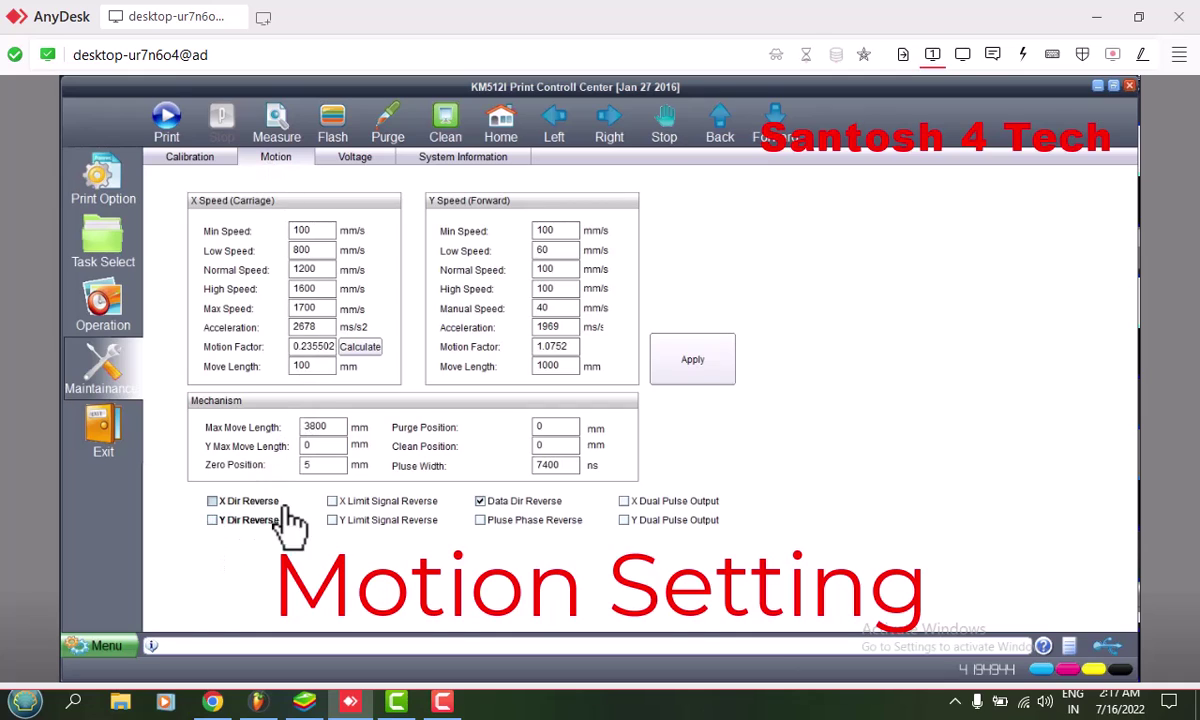
pyautogui.click(333, 501)
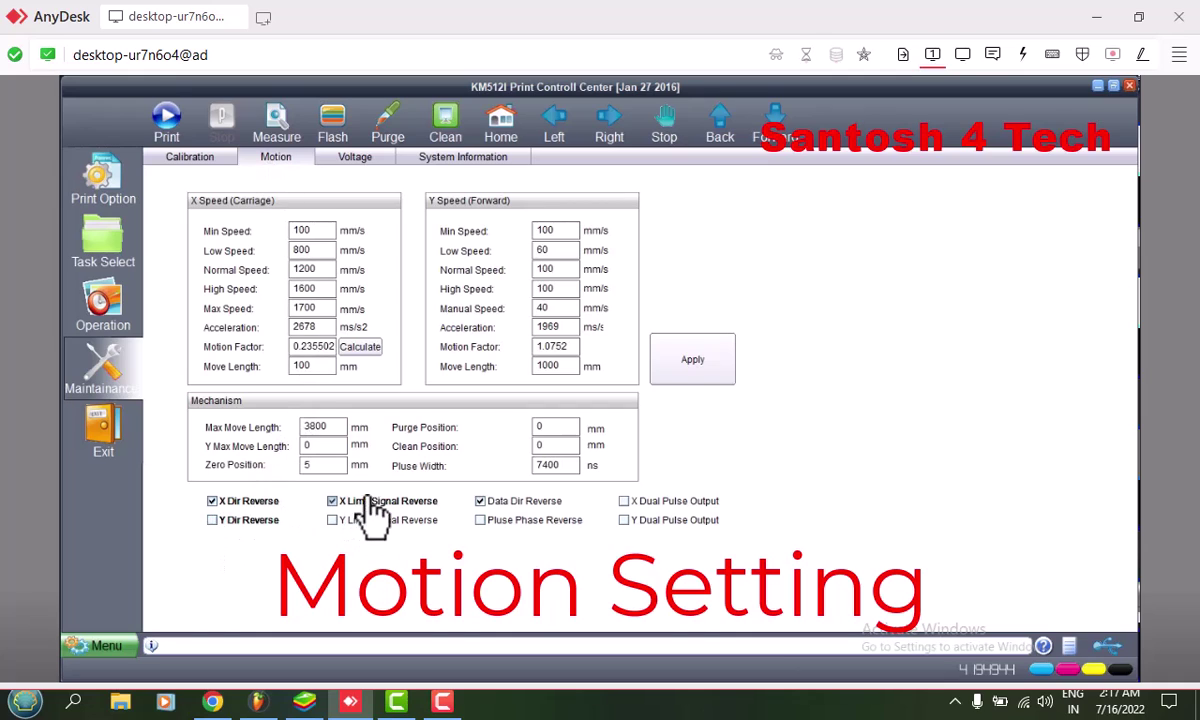
pyautogui.click(692, 376)
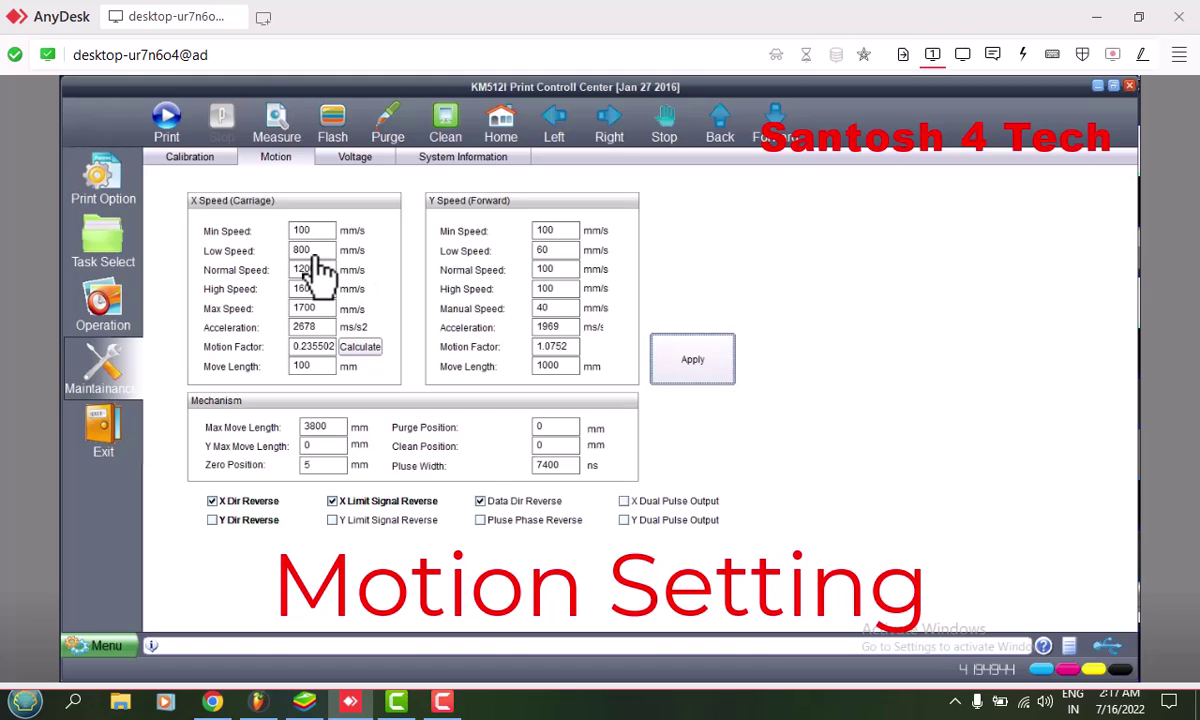
# Set the X carriage speeds to 600 mm/s low, 800 mm/s normal and 1000 mm/s high
pyautogui.moveTo(316, 256); pyautogui.dragTo(267, 252)
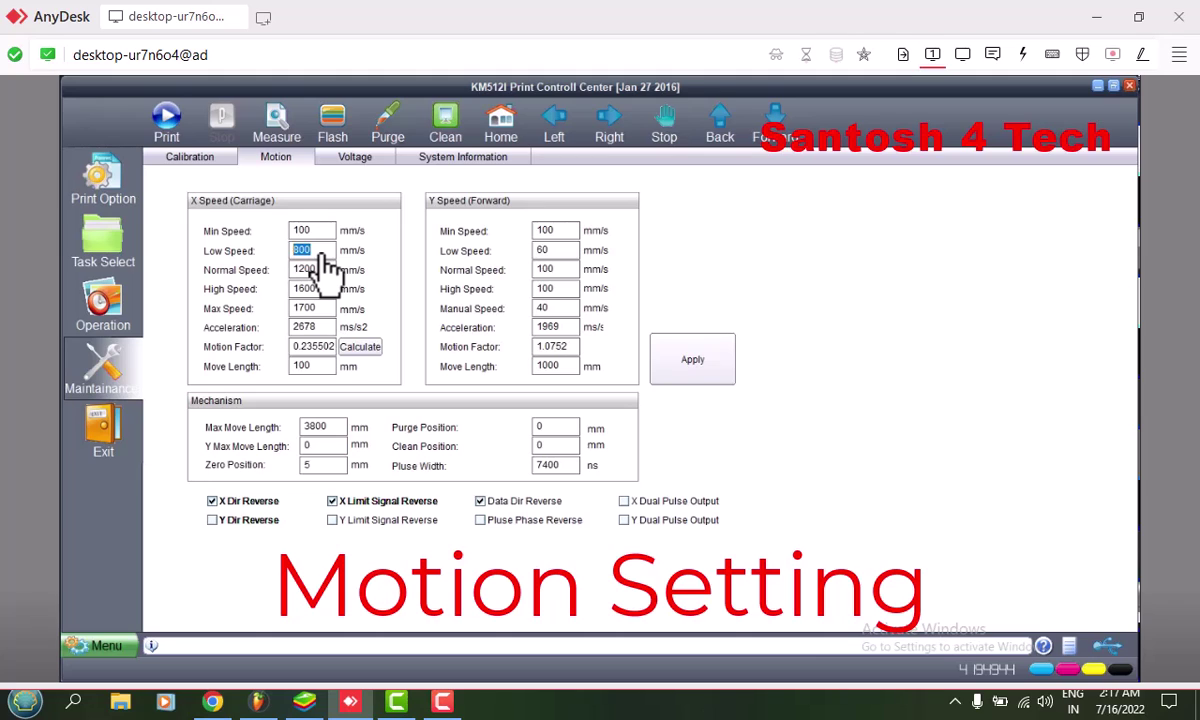
pyautogui.moveTo(316, 270); pyautogui.dragTo(266, 277)
pyautogui.write('800')
pyautogui.click(322, 288)
# Set the X carriage acceleration to 2658 and recalculate the X motion factor to 0.190731
pyautogui.moveTo(318, 331); pyautogui.dragTo(311, 333)
pyautogui.write('58')
pyautogui.click(361, 347)
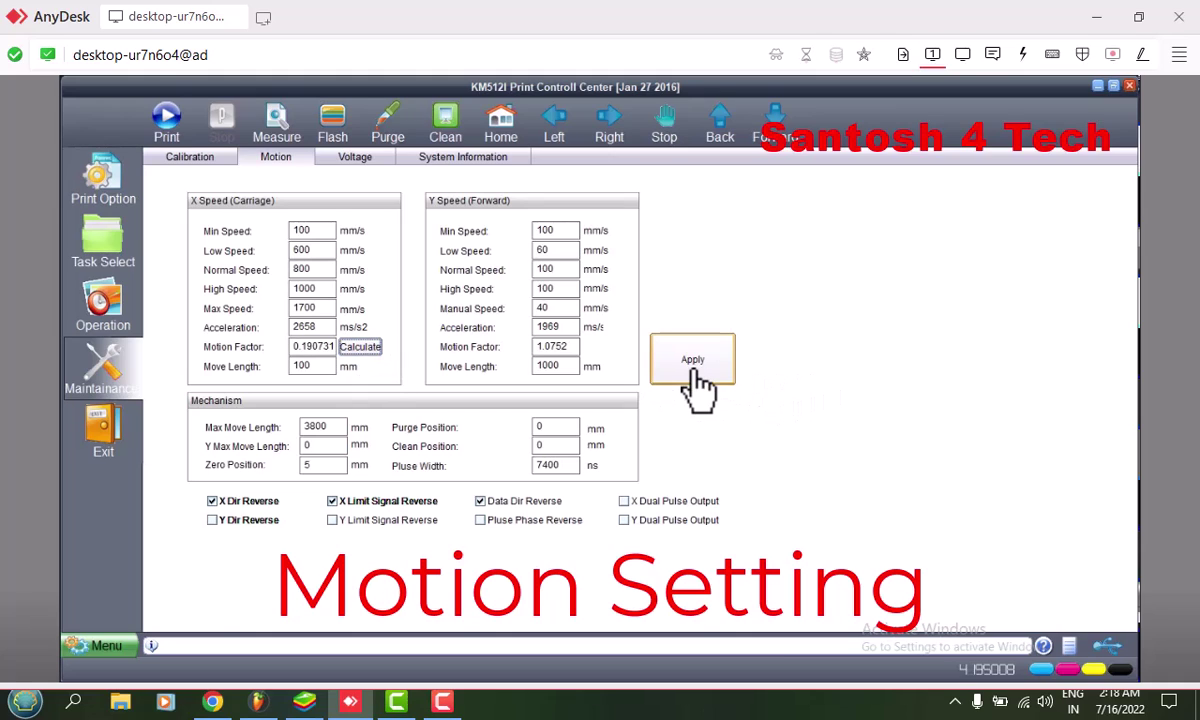
# Set the Y speeds to 80 min, 60 normal, 60 high and 80 mm/s manual, with acceleration 996, and apply
pyautogui.doubleClick(545, 231)
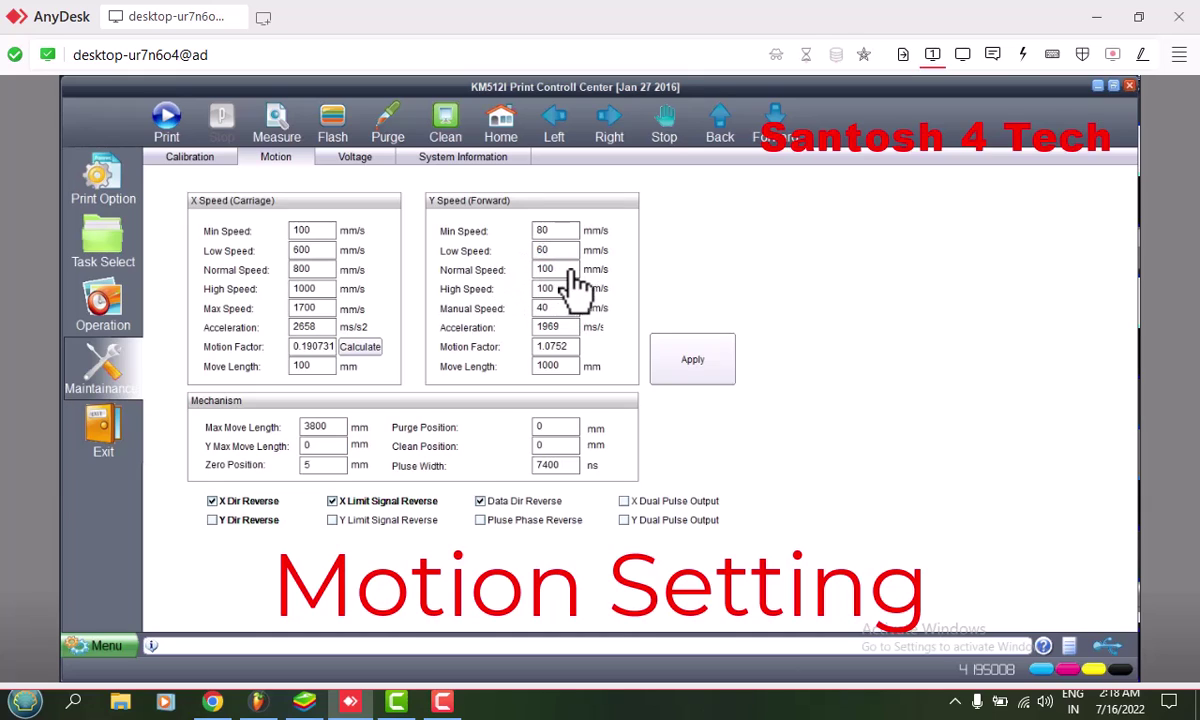
pyautogui.doubleClick(548, 269)
pyautogui.doubleClick(546, 289)
pyautogui.doubleClick(539, 310)
pyautogui.moveTo(561, 330); pyautogui.dragTo(535, 332)
pyautogui.click(686, 367)
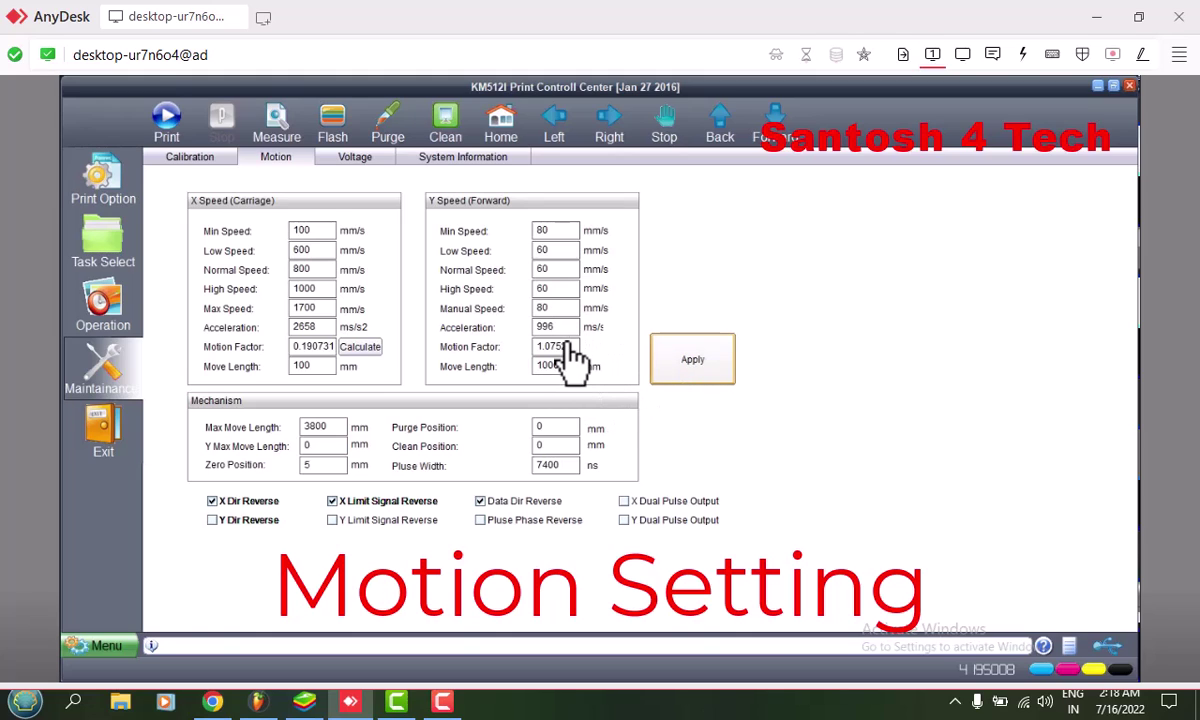
# Set the Y forward motion factor to 5.799 and apply the motion settings
pyautogui.moveTo(567, 347); pyautogui.dragTo(522, 351)
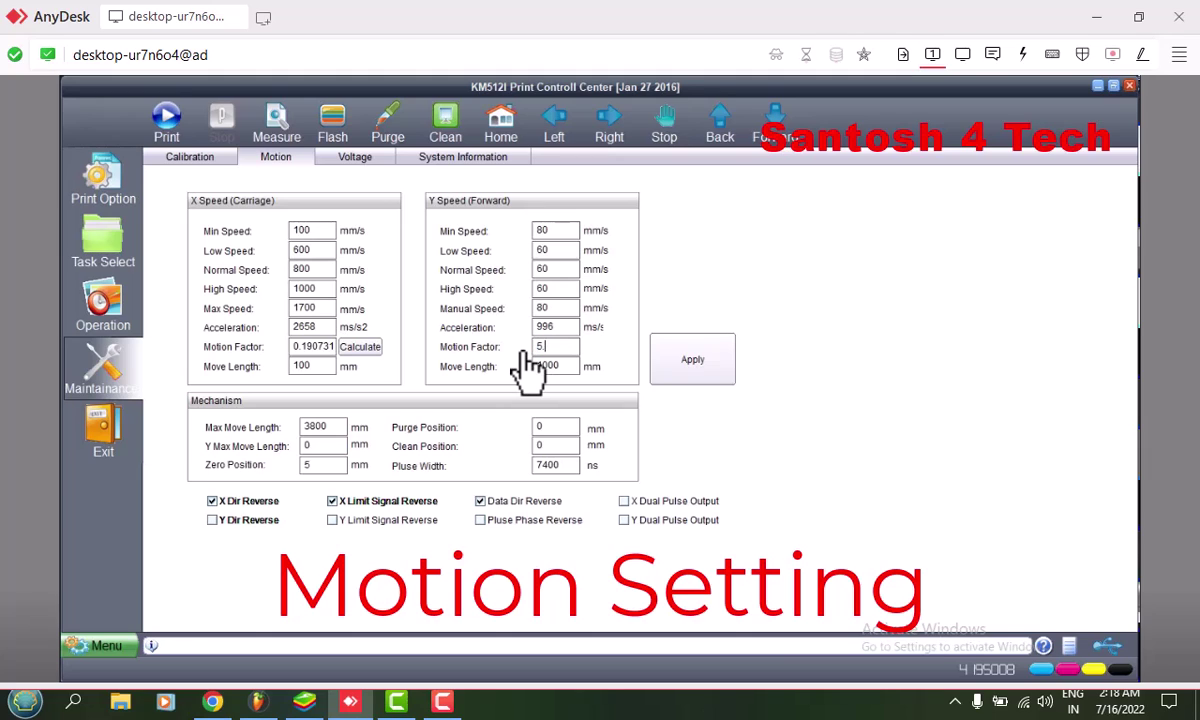
pyautogui.write('5.799')
pyautogui.click(690, 372)
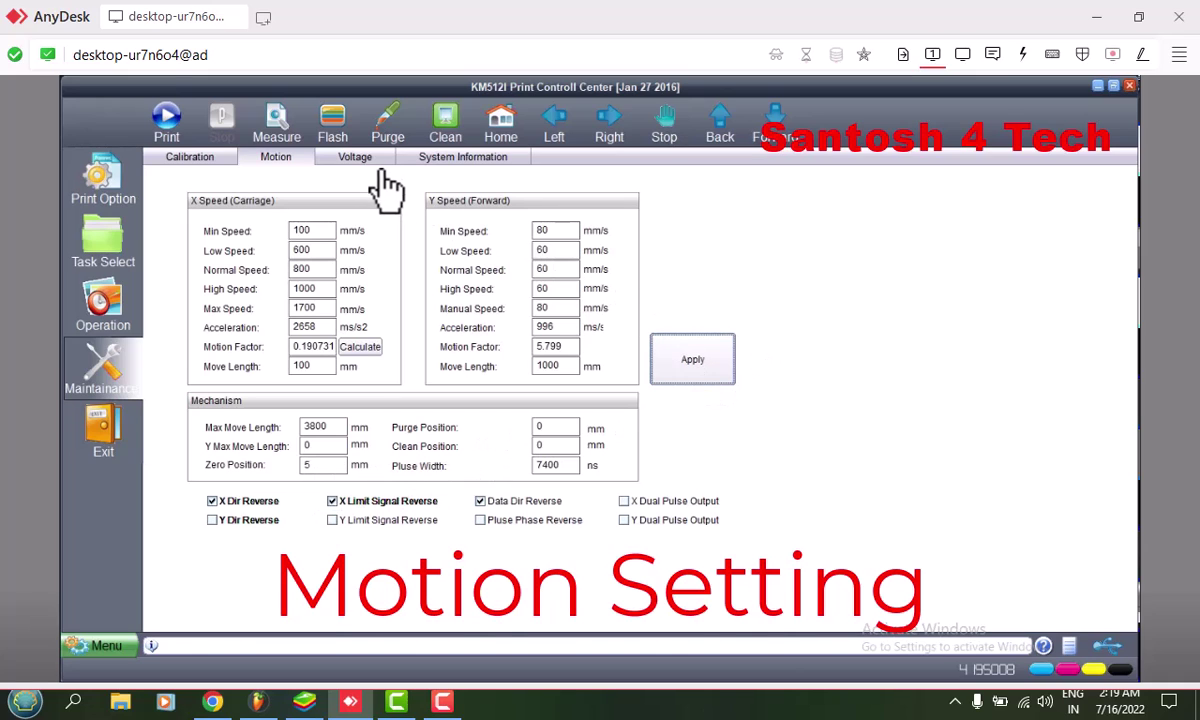
# In the printhead voltage settings, set the CH1 VH2-L and VH2-R voltages to 12 V
pyautogui.click(355, 160)
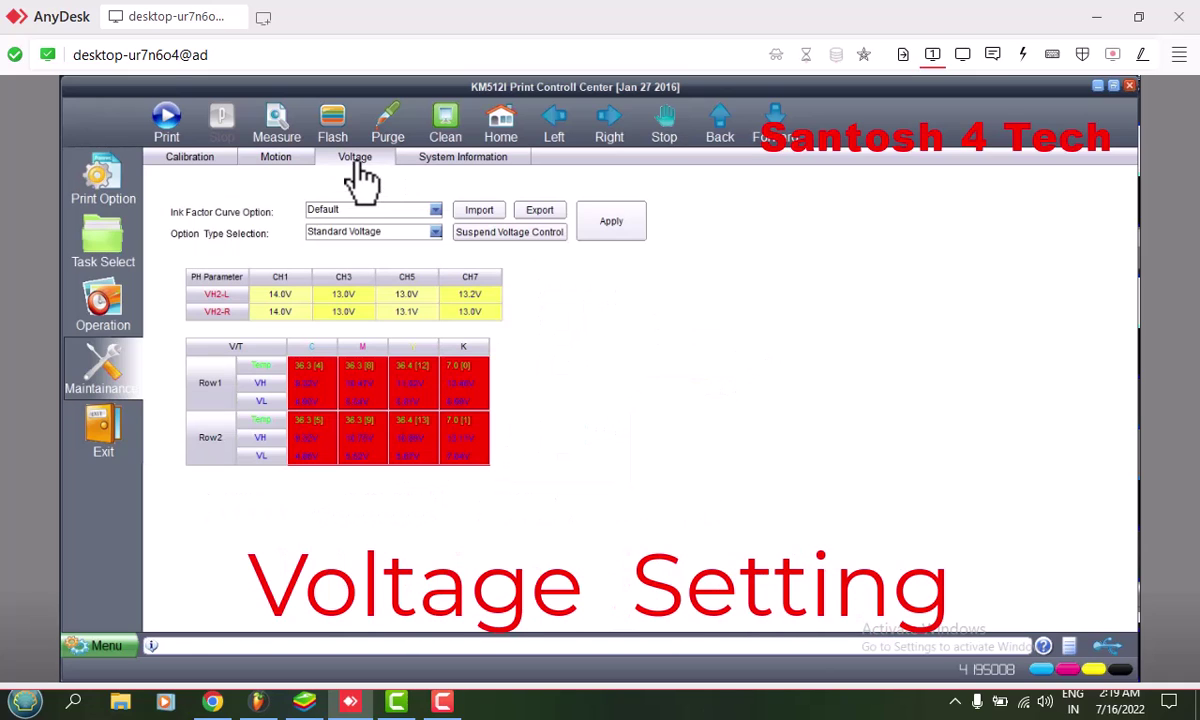
pyautogui.click(292, 296)
pyautogui.doubleClick(258, 296)
pyautogui.write('12')
pyautogui.click(296, 316)
pyautogui.doubleClick(266, 314)
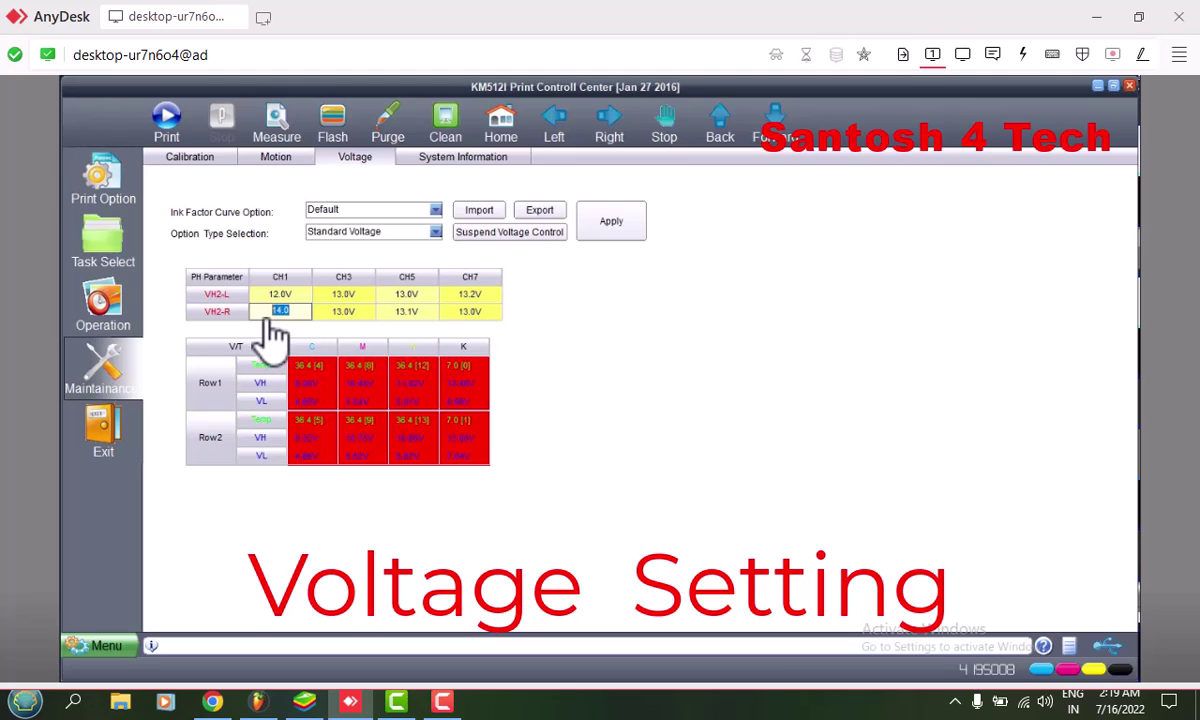
pyautogui.write('12')
# Set the CH3 VH2-L and VH2-R voltages to 12 V
pyautogui.click(348, 295)
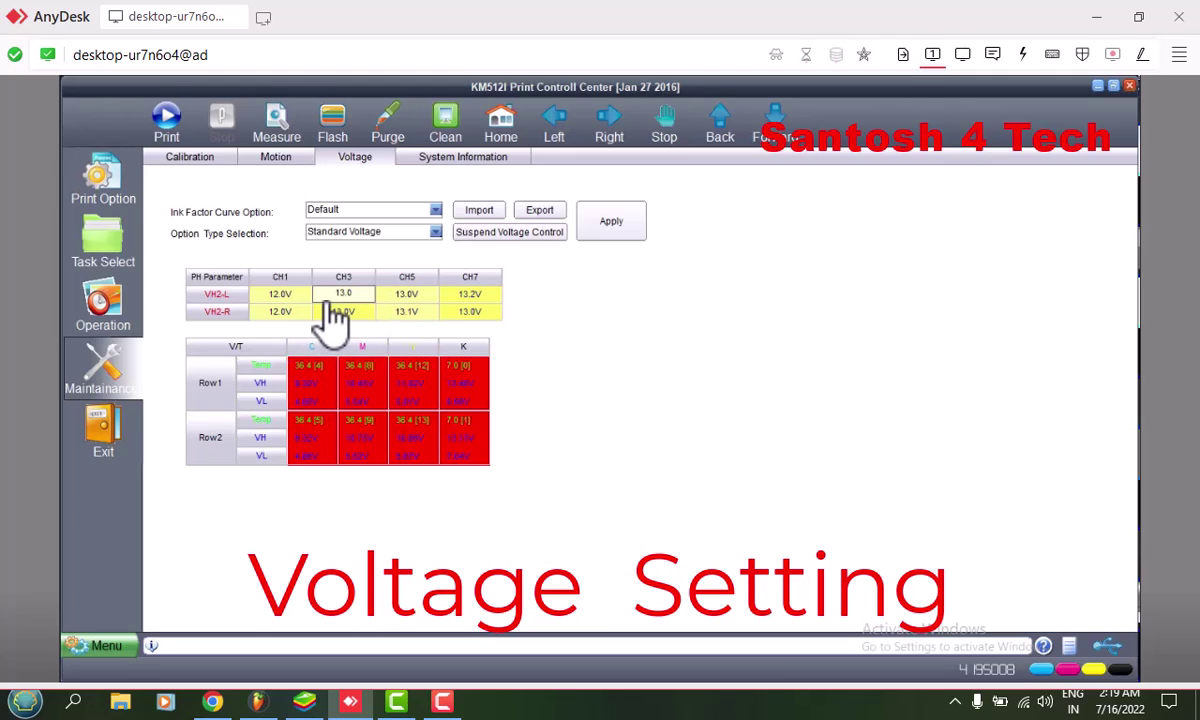
pyautogui.doubleClick(331, 300)
pyautogui.click(369, 313)
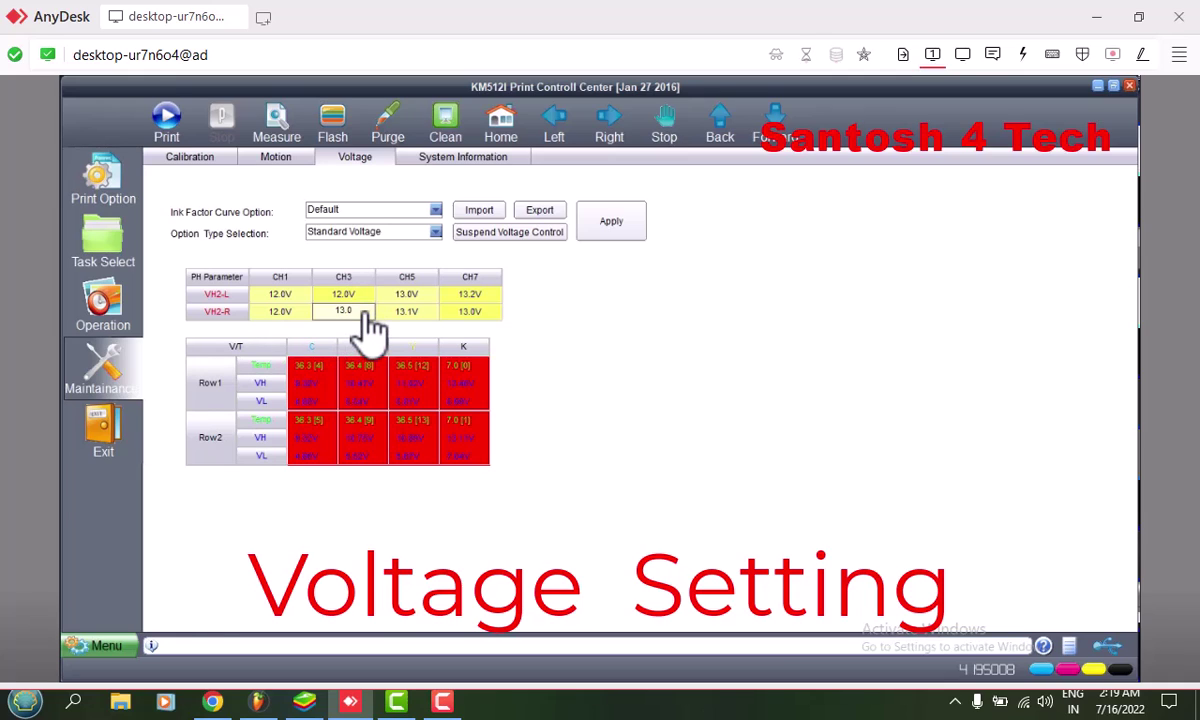
pyautogui.doubleClick(334, 314)
# Set the CH5 VH2-L and VH2-R voltages to 12 V
pyautogui.click(408, 298)
pyautogui.doubleClick(394, 300)
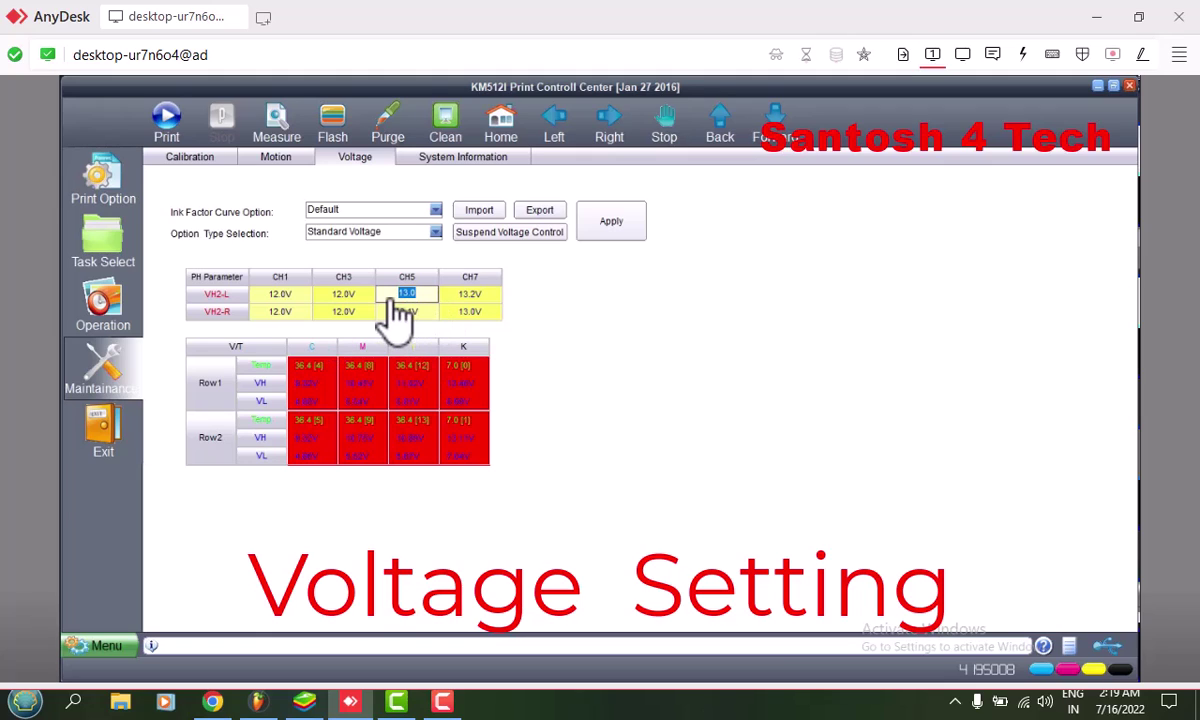
pyautogui.write('12')
pyautogui.click(414, 316)
pyautogui.doubleClick(395, 314)
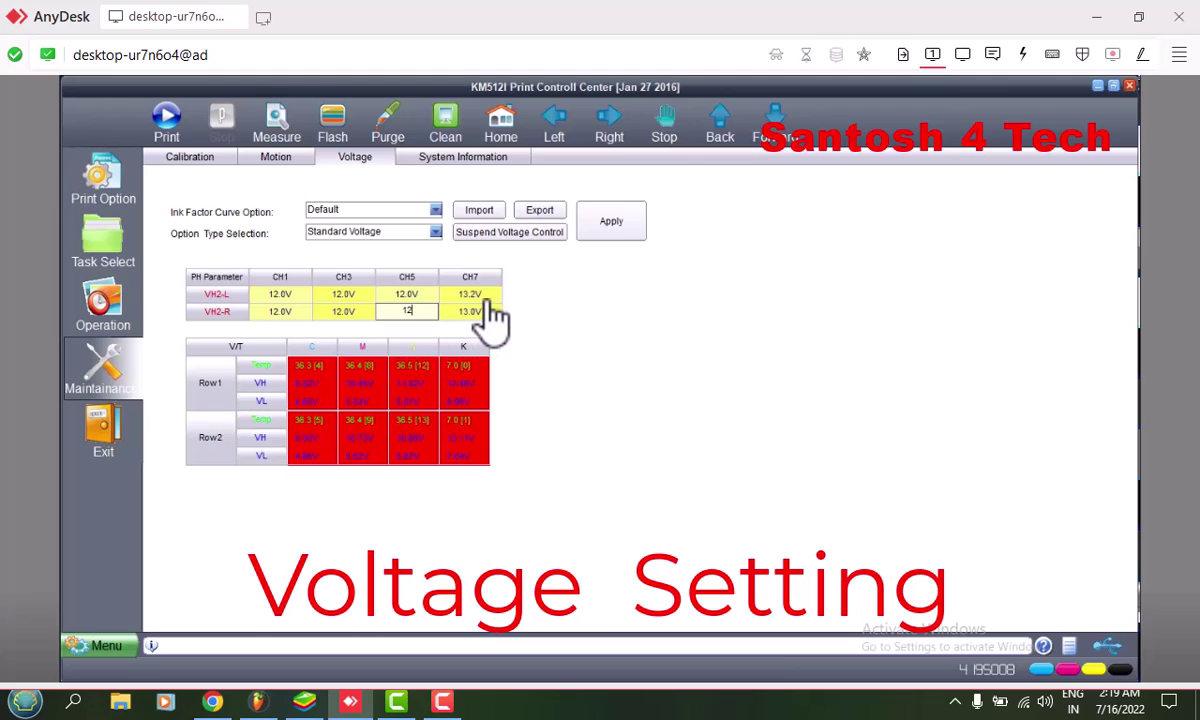
# Set the CH7 VH2-L and VH2-R voltages to 12 V and apply the printhead voltage settings
pyautogui.click(488, 300)
pyautogui.doubleClick(463, 297)
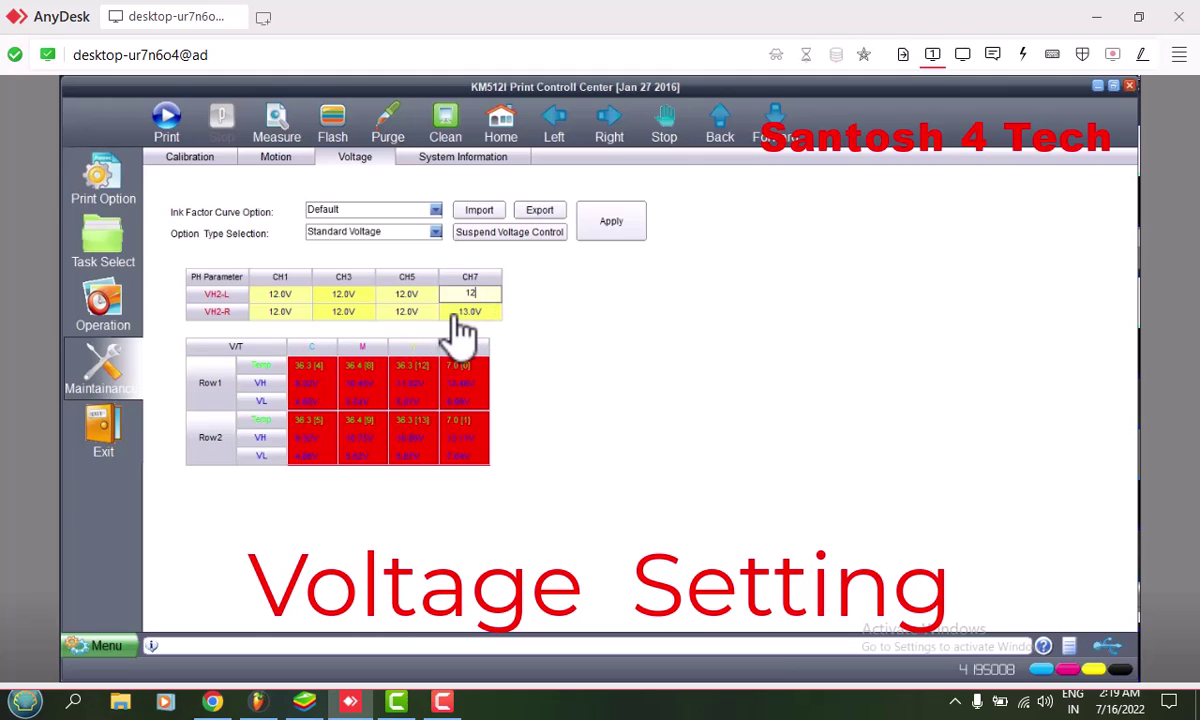
pyautogui.click(492, 313)
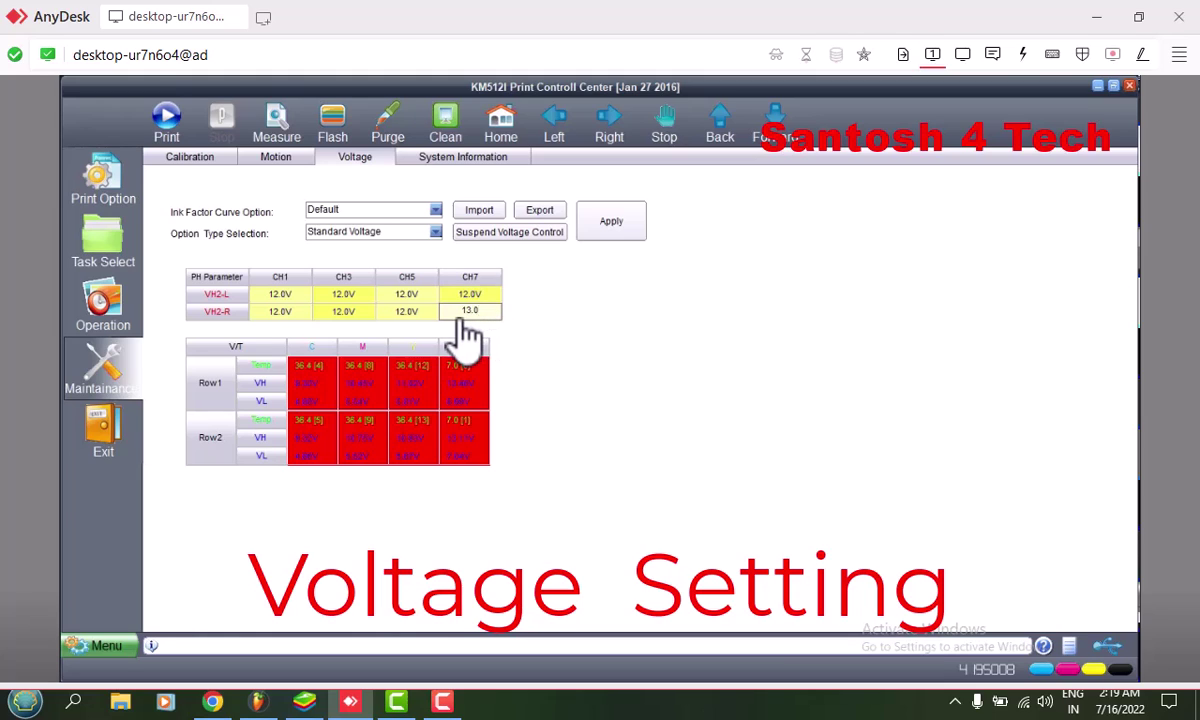
pyautogui.doubleClick(463, 314)
pyautogui.click(617, 233)
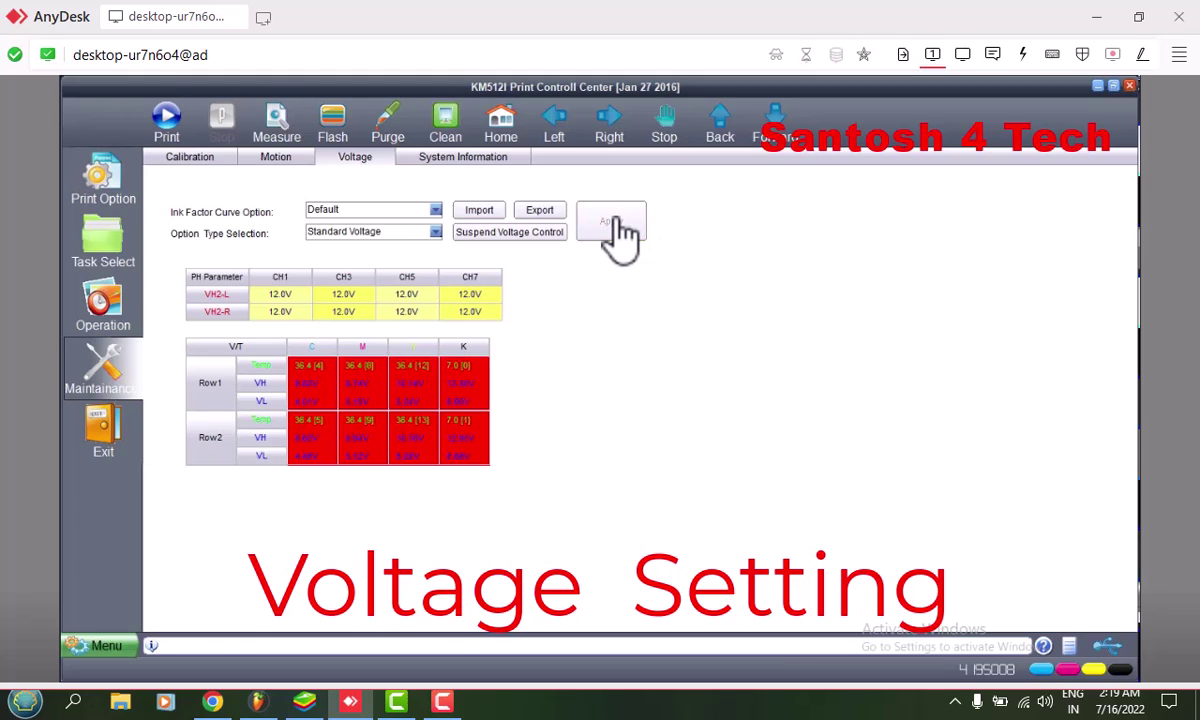
# Check the motion and calibration settings, and set the paper forward speed to Normal Speed in the print options
pyautogui.click(300, 160)
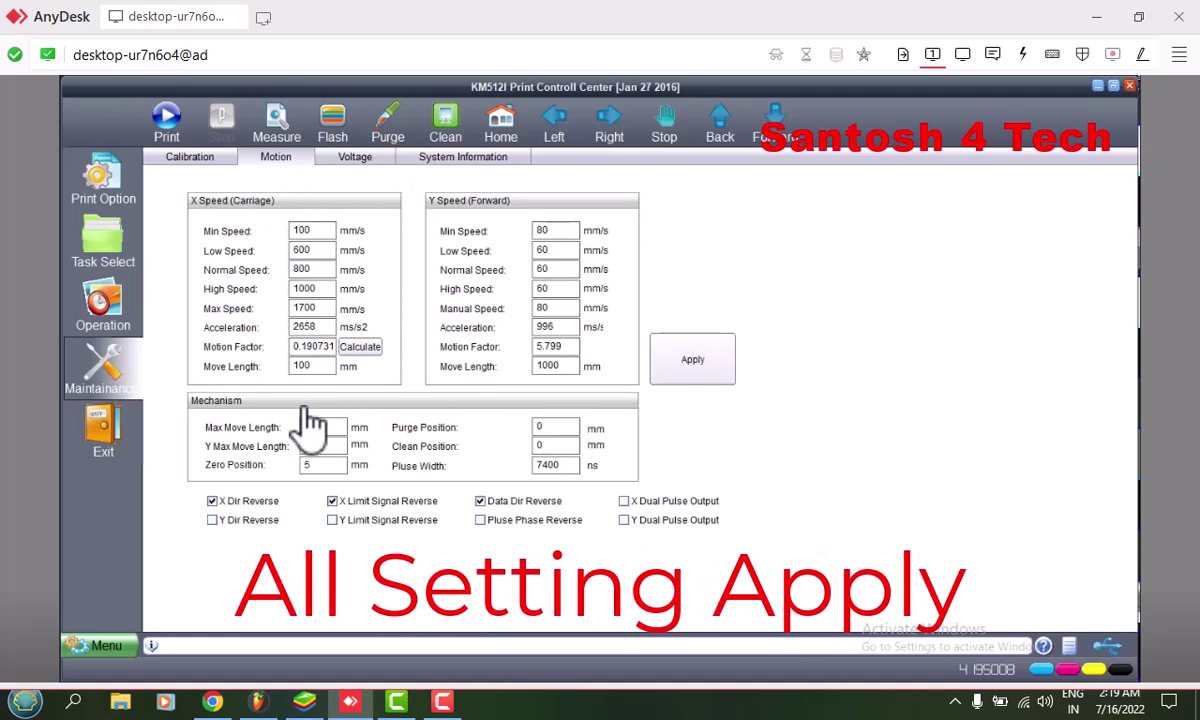
pyautogui.click(200, 165)
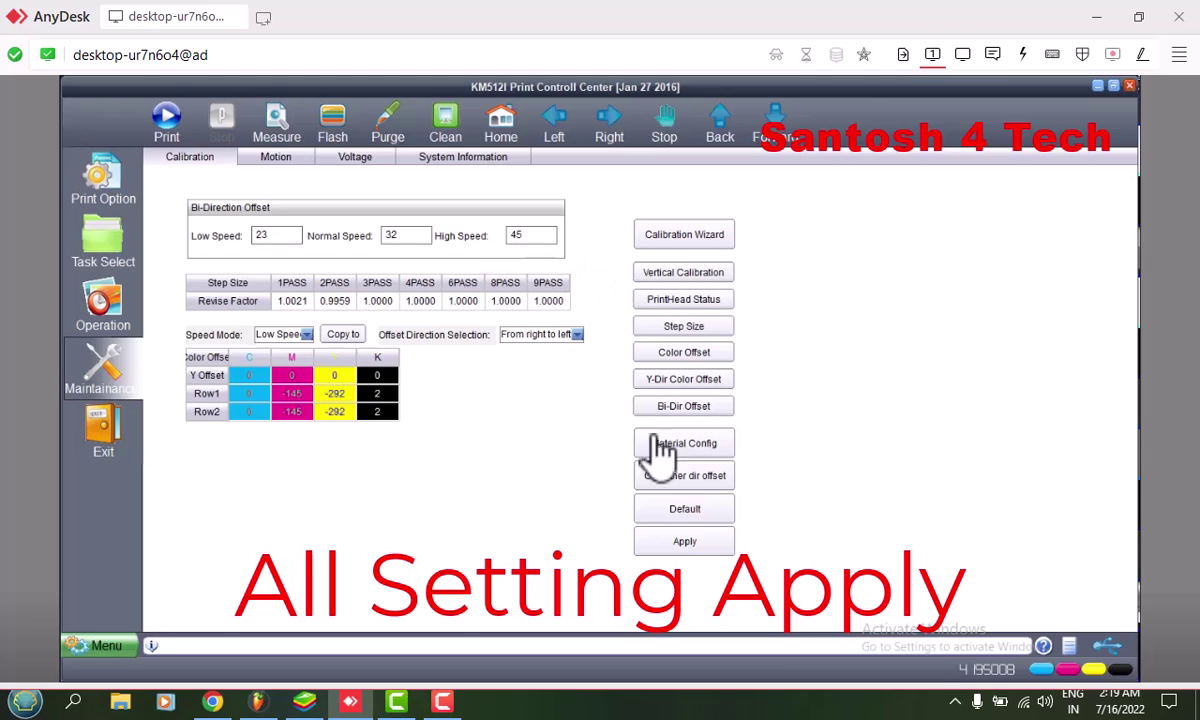
pyautogui.click(102, 190)
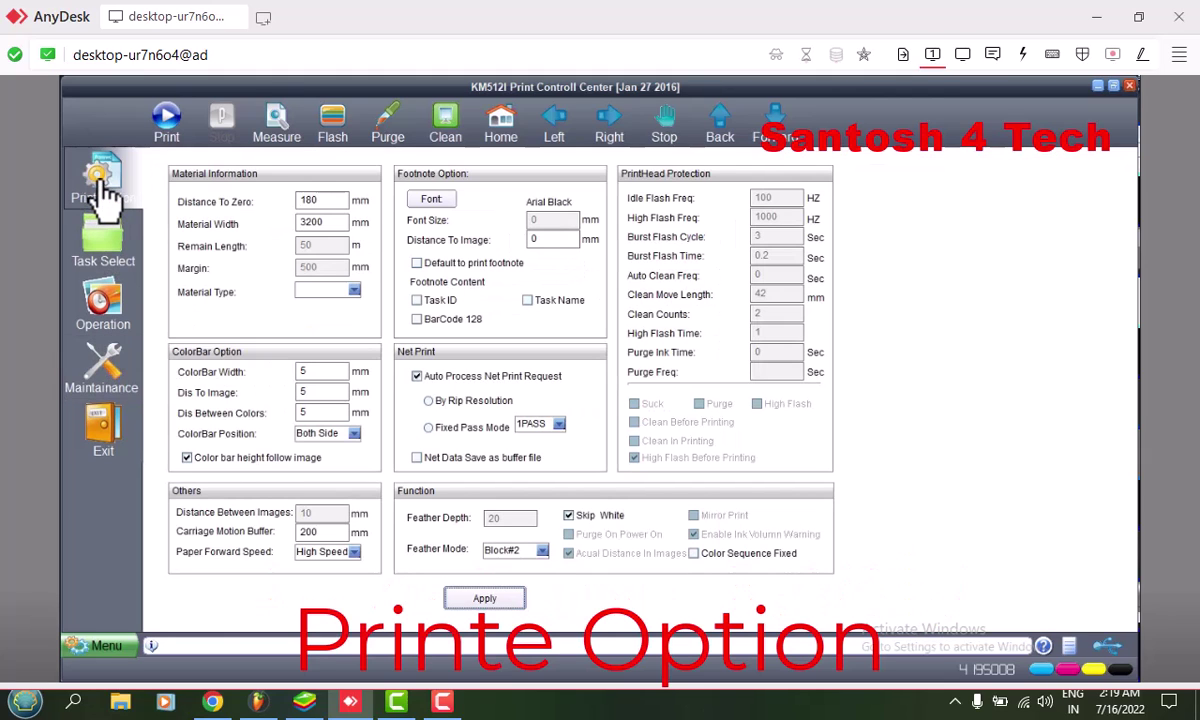
pyautogui.click(354, 551)
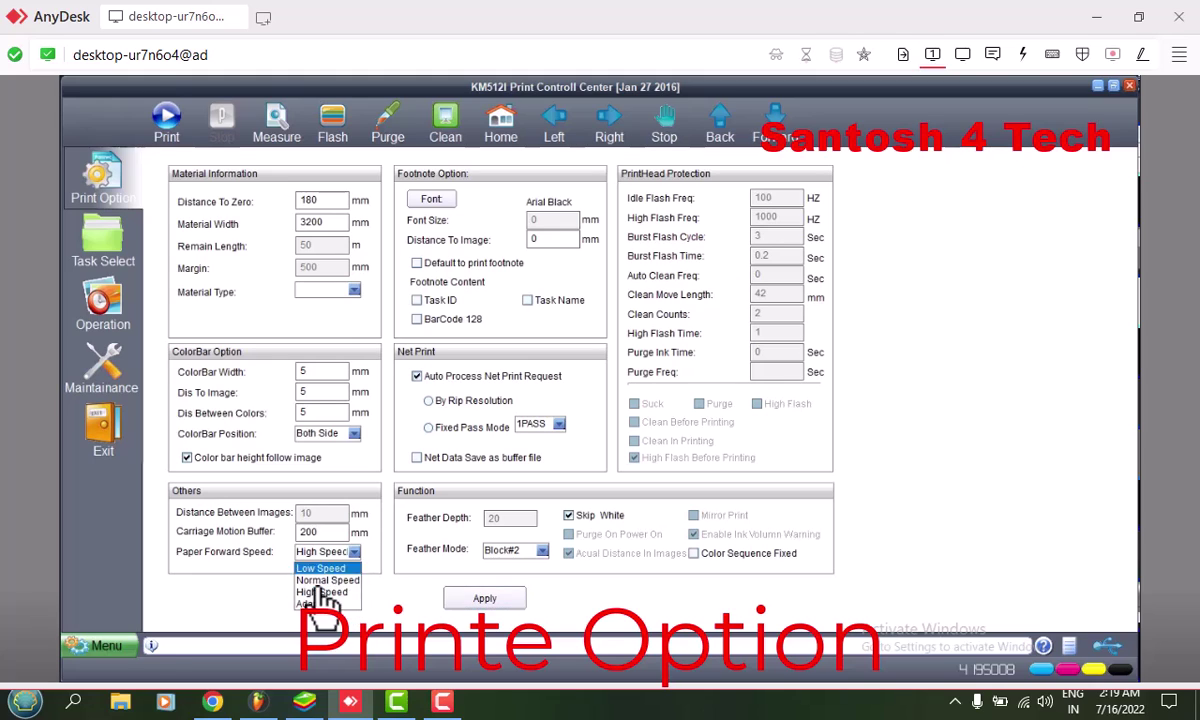
pyautogui.click(322, 580)
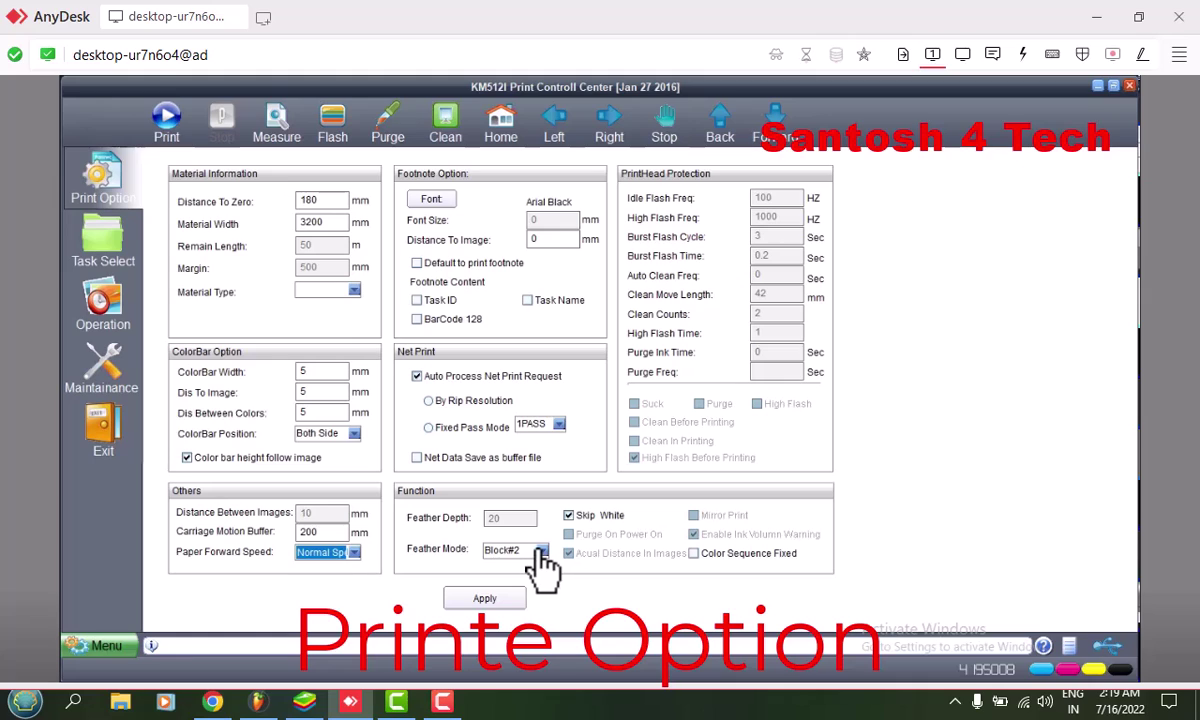
# Set the feather mode to Custom in the print options
pyautogui.click(539, 551)
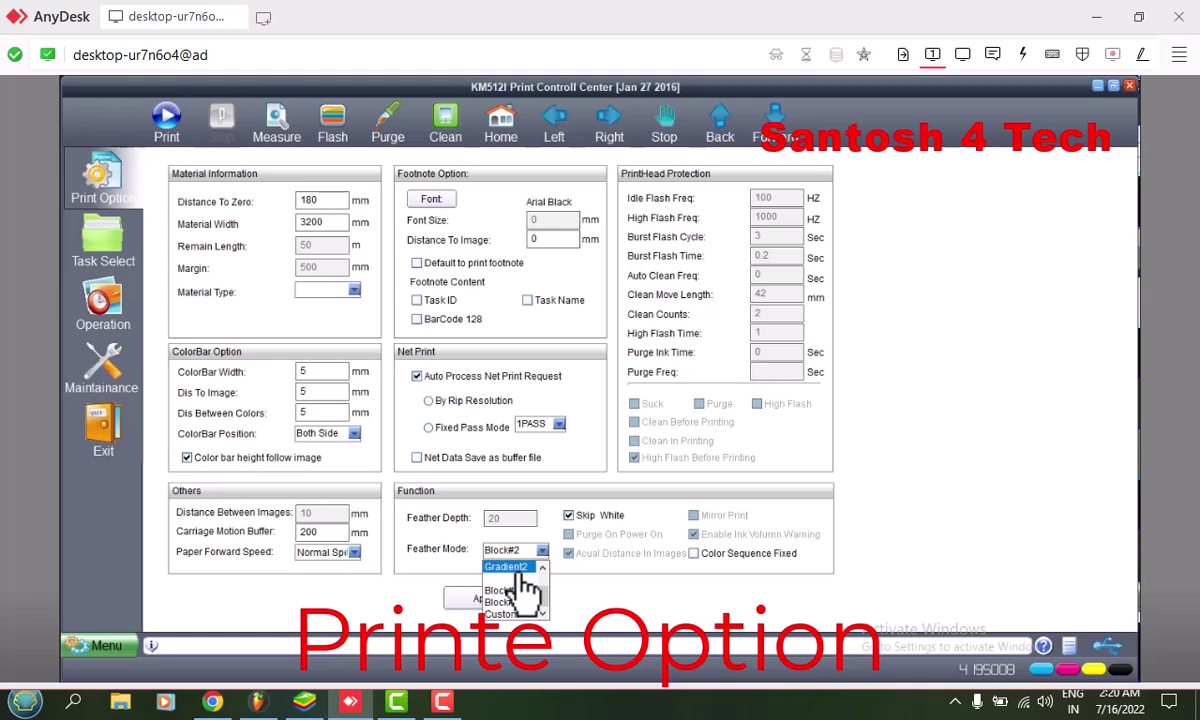
pyautogui.scroll(1, 522, 590)
pyautogui.scroll(-1, 522, 592)
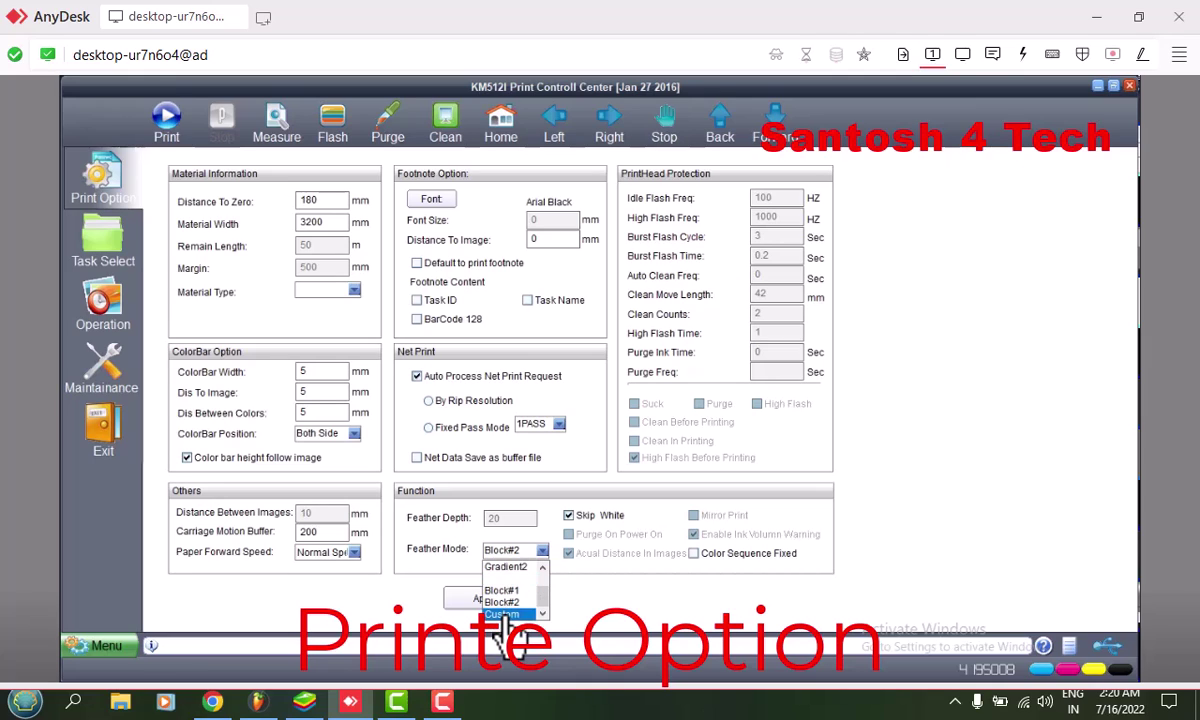
pyautogui.click(505, 613)
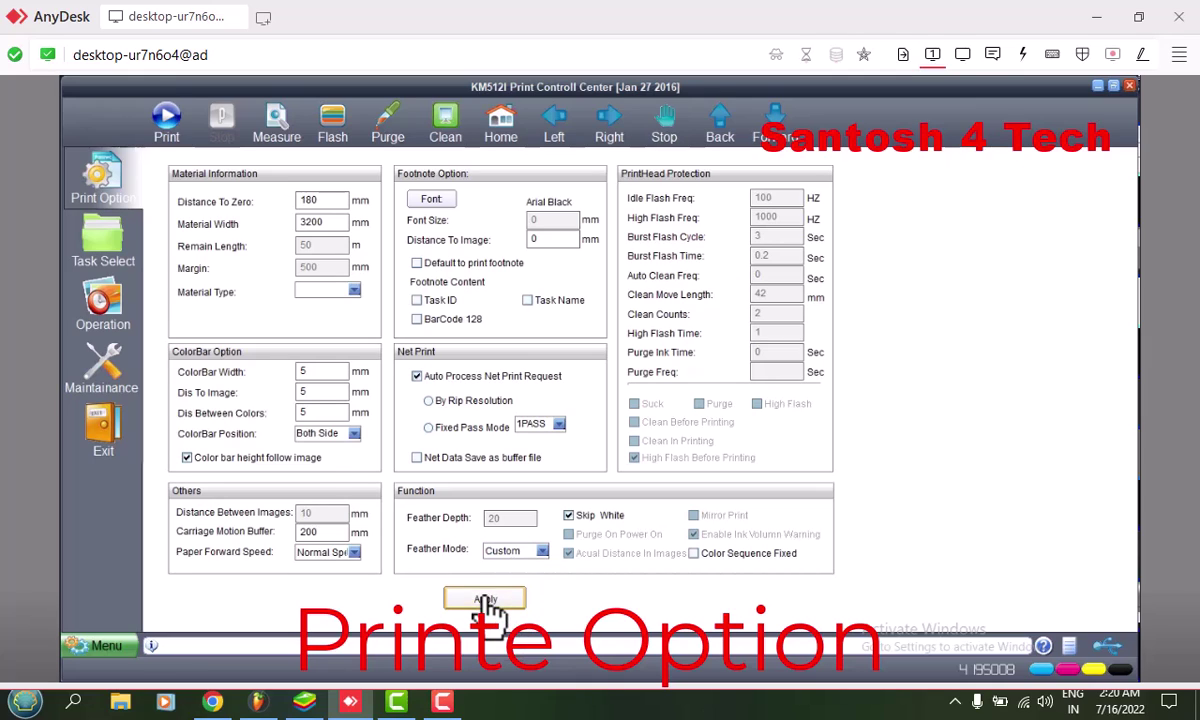
# Set the color bar position to Image Left and apply the print options
pyautogui.click(325, 440)
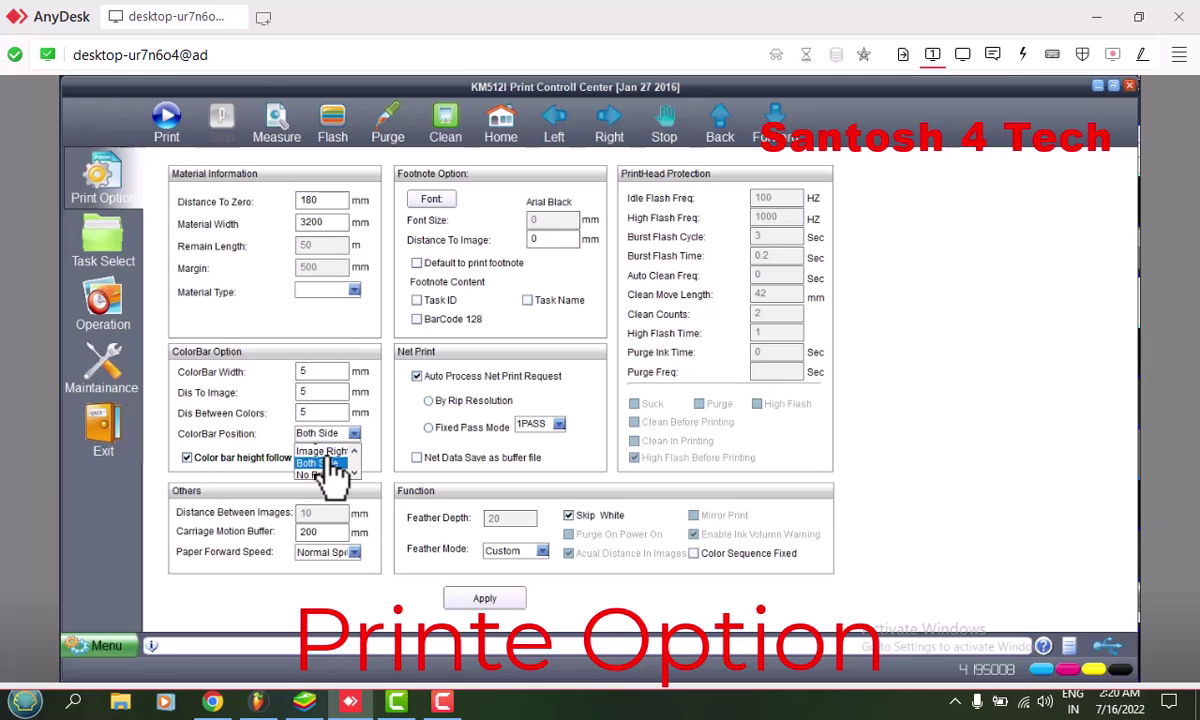
pyautogui.scroll(2, 330, 462)
pyautogui.click(330, 451)
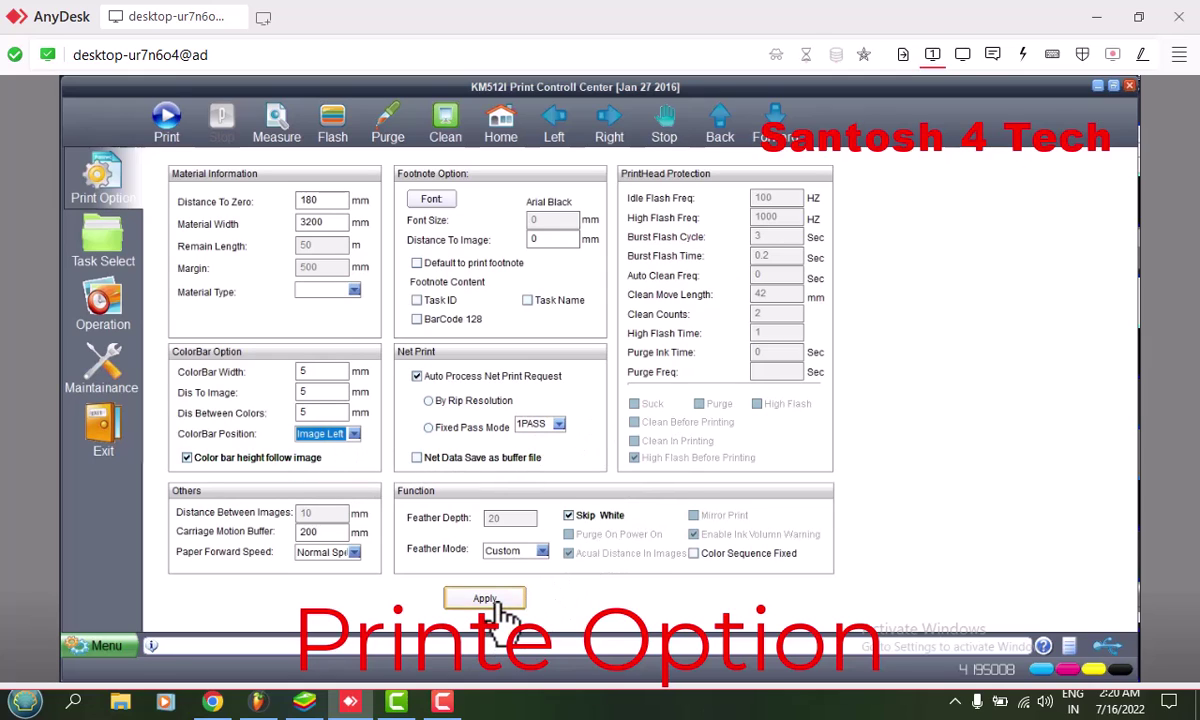
pyautogui.click(500, 600)
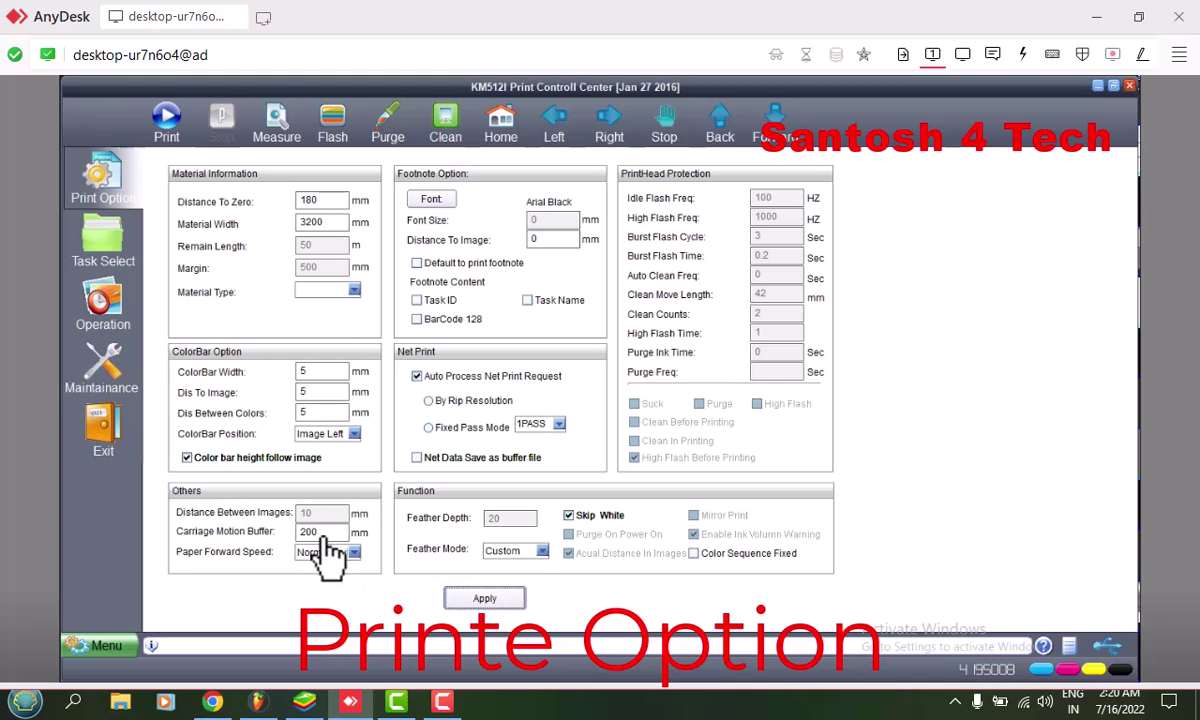
# Exit maintenance mode and turn off Skip White in the print functions
pyautogui.doubleClick(307, 532)
pyautogui.click(88, 650)
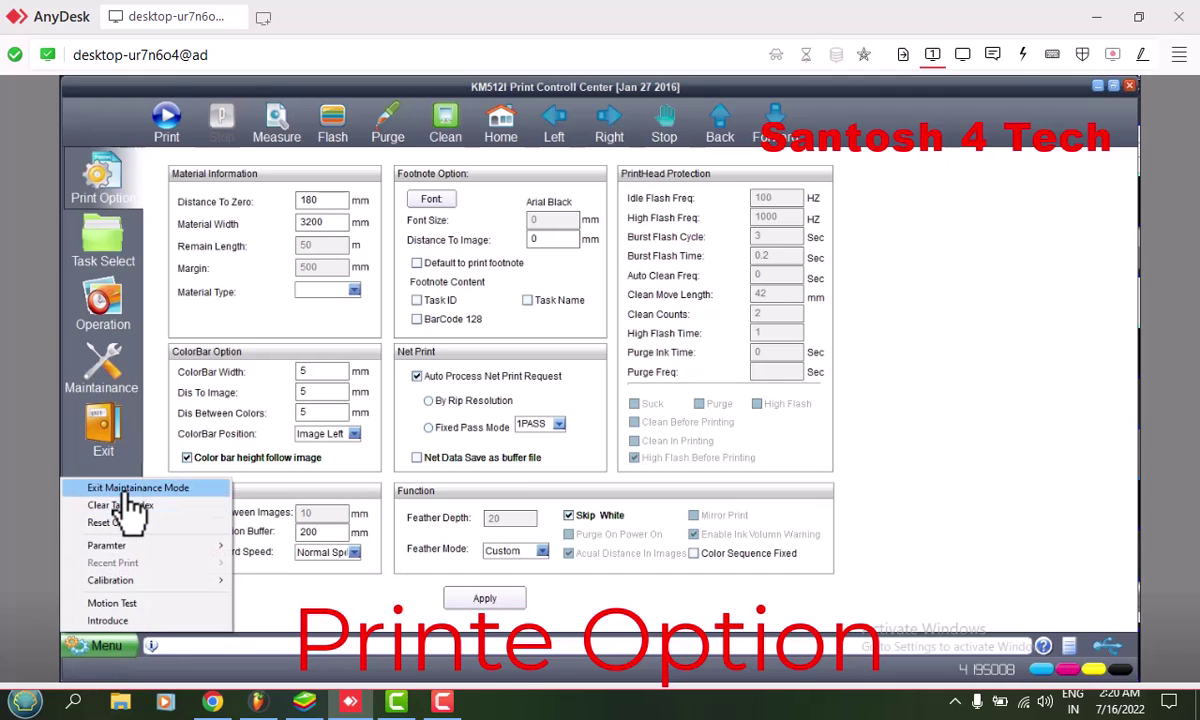
pyautogui.click(131, 489)
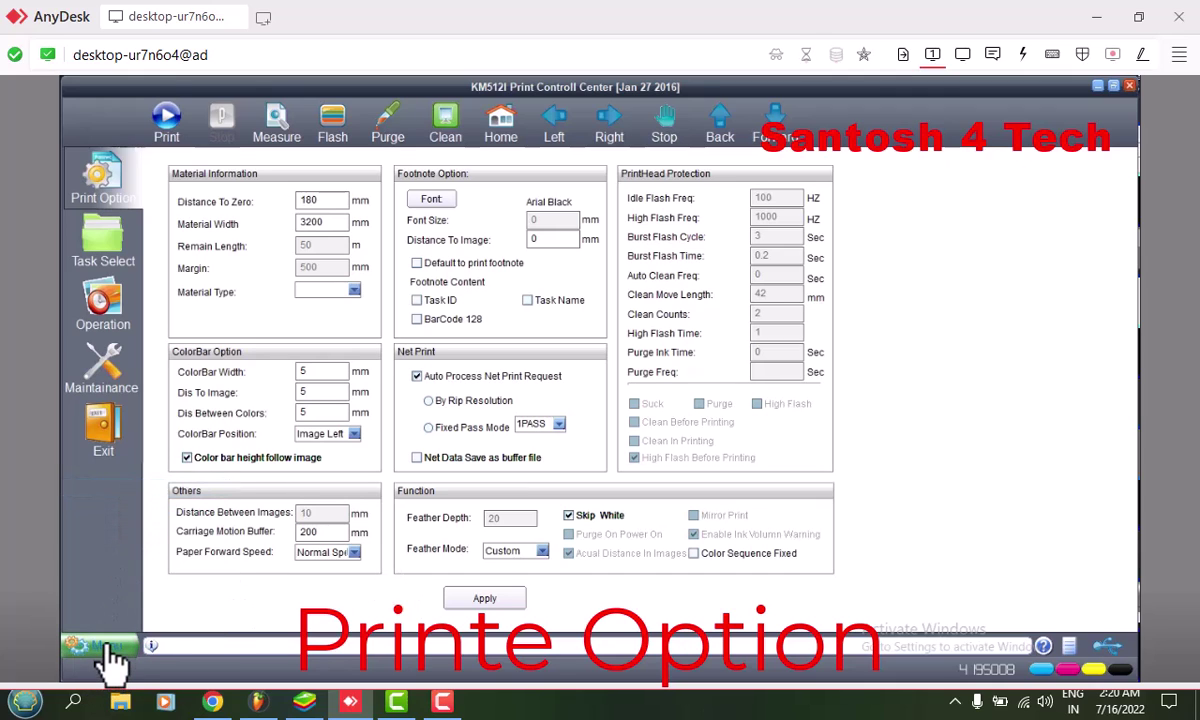
pyautogui.click(588, 518)
# Re-enter maintenance mode by entering the maintenance password in the operation password prompt
pyautogui.click(100, 646)
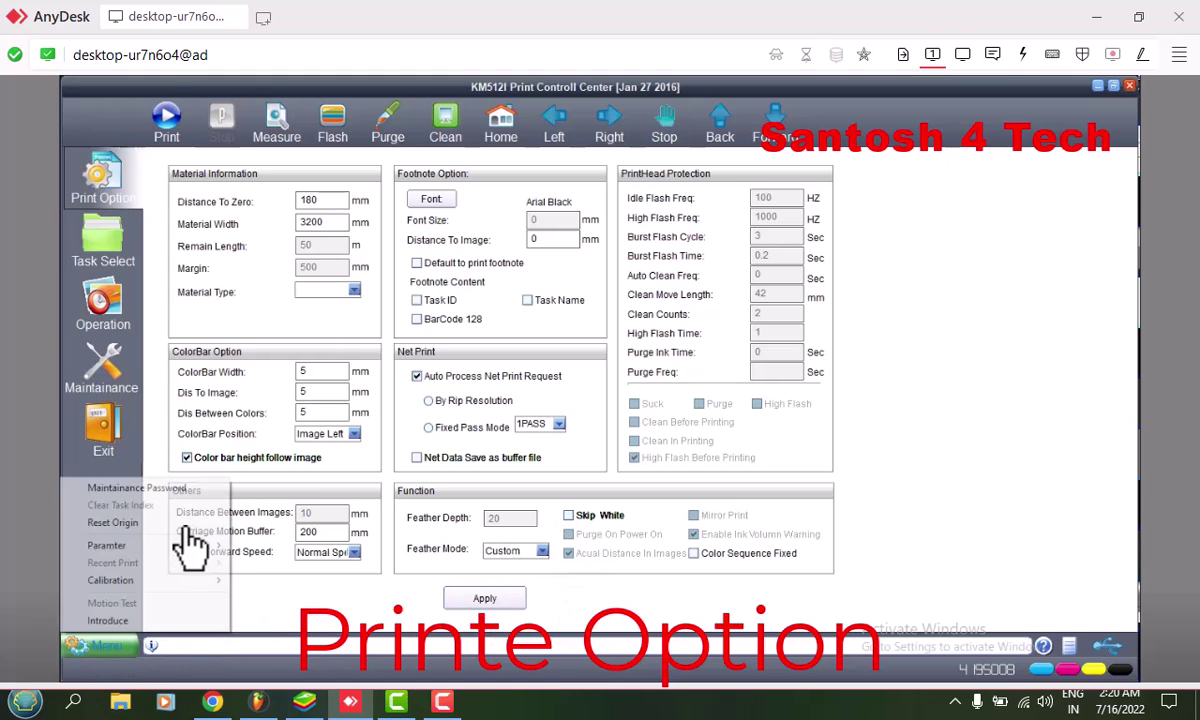
pyautogui.click(141, 493)
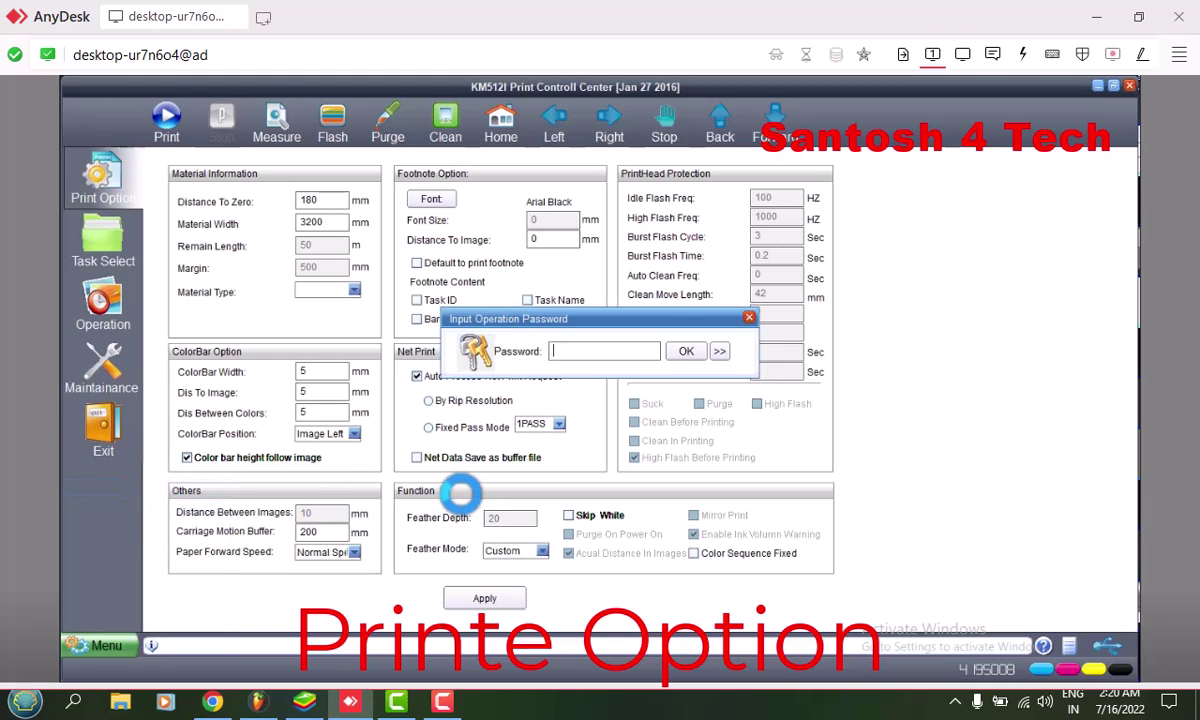
pyautogui.write('*****')
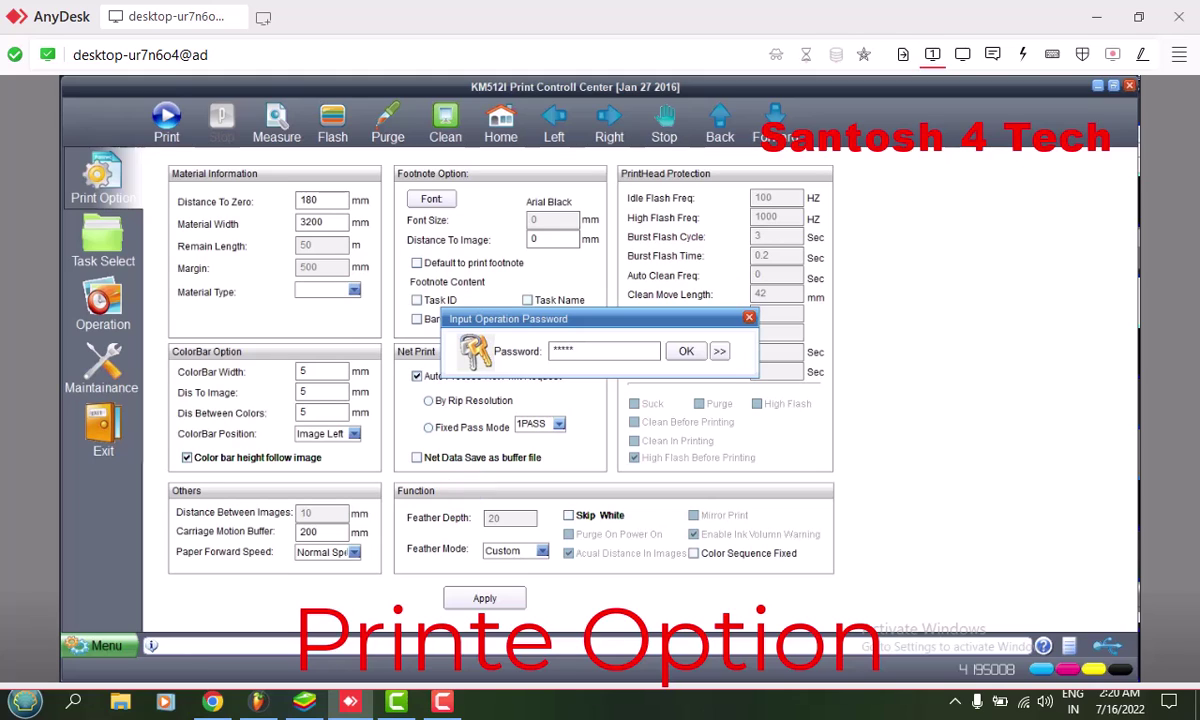
pyautogui.press('Return')
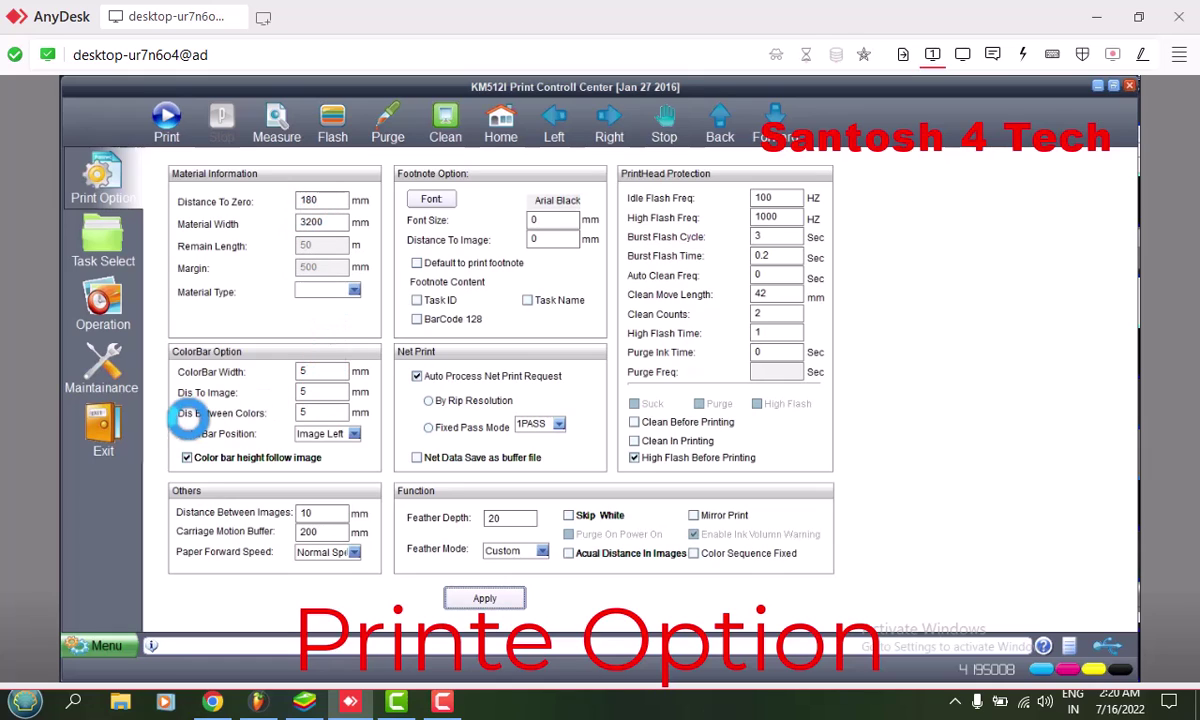
# Apply a 3 mm distance to image for the color bar and exit maintenance mode
pyautogui.doubleClick(312, 393)
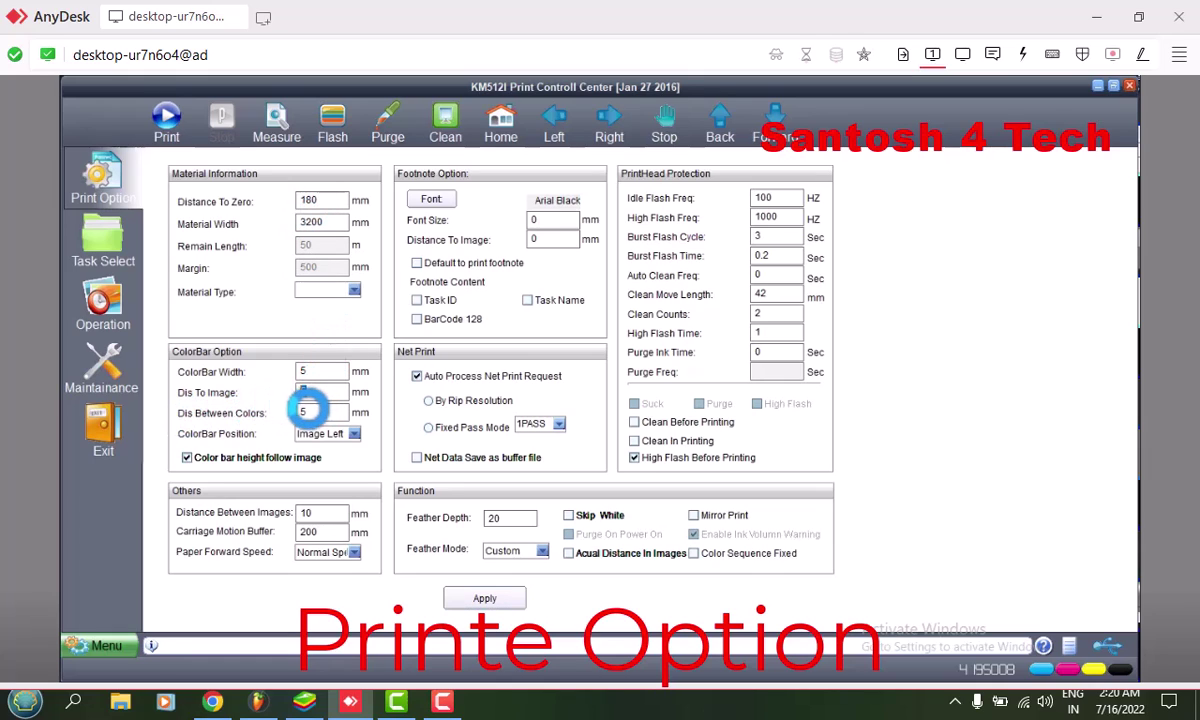
pyautogui.write('3')
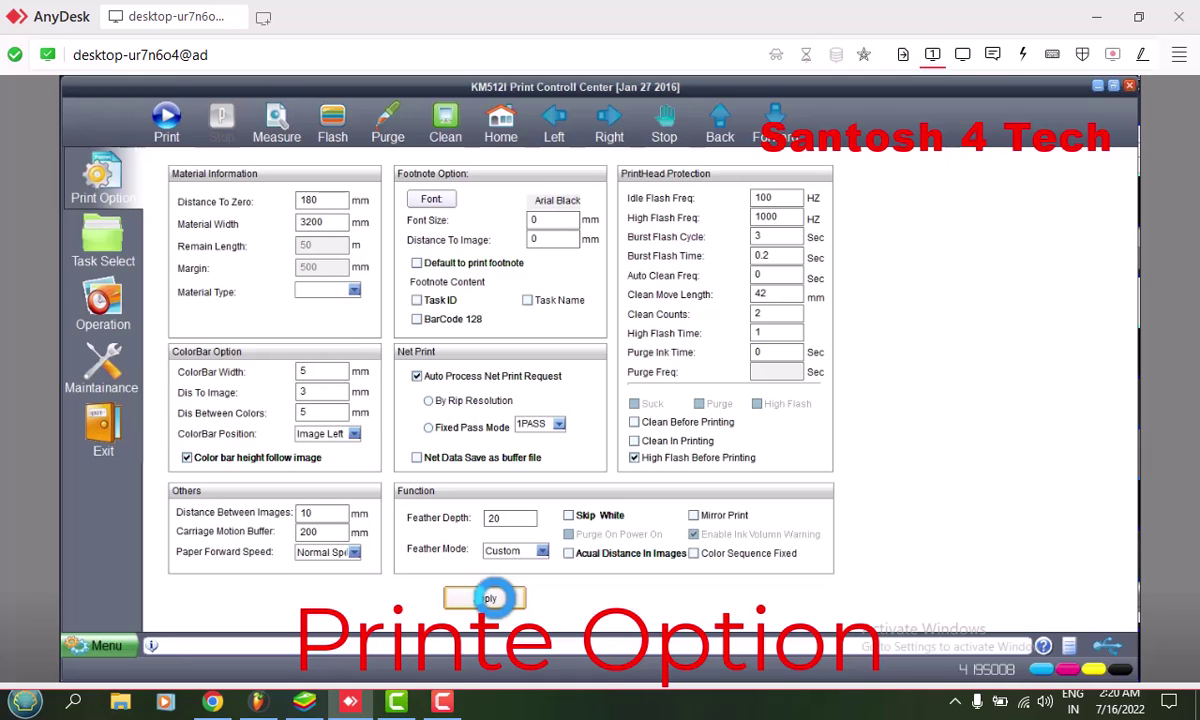
pyautogui.click(100, 648)
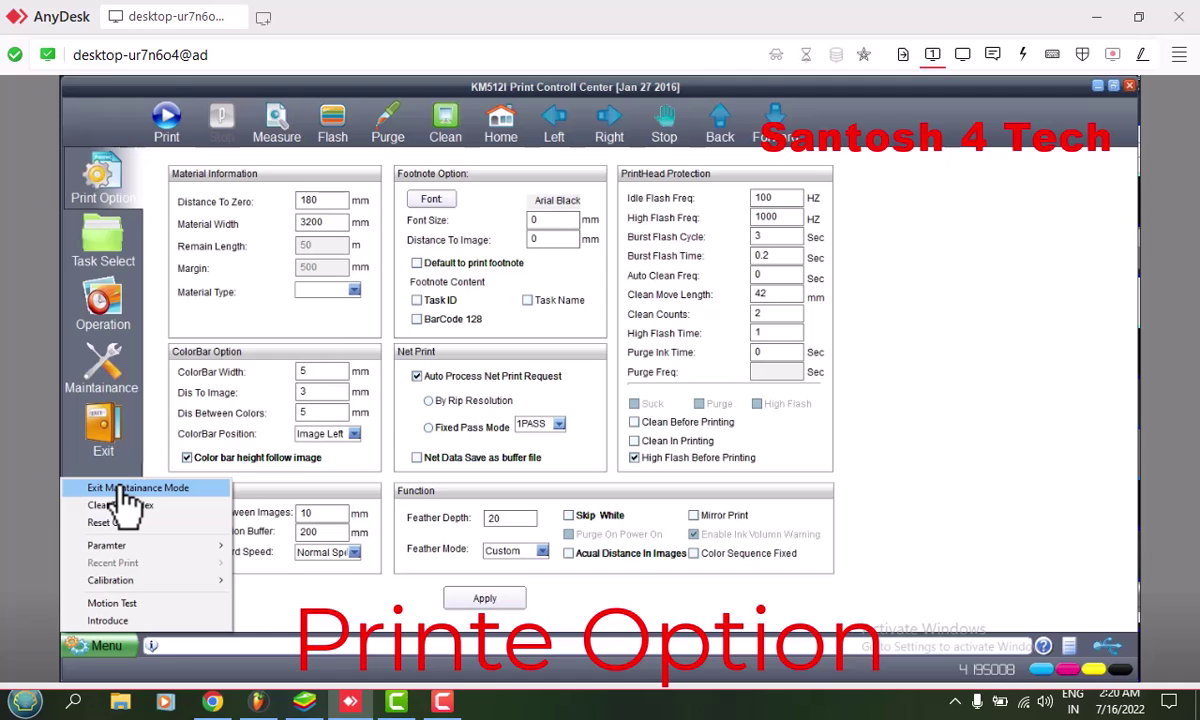
pyautogui.click(121, 488)
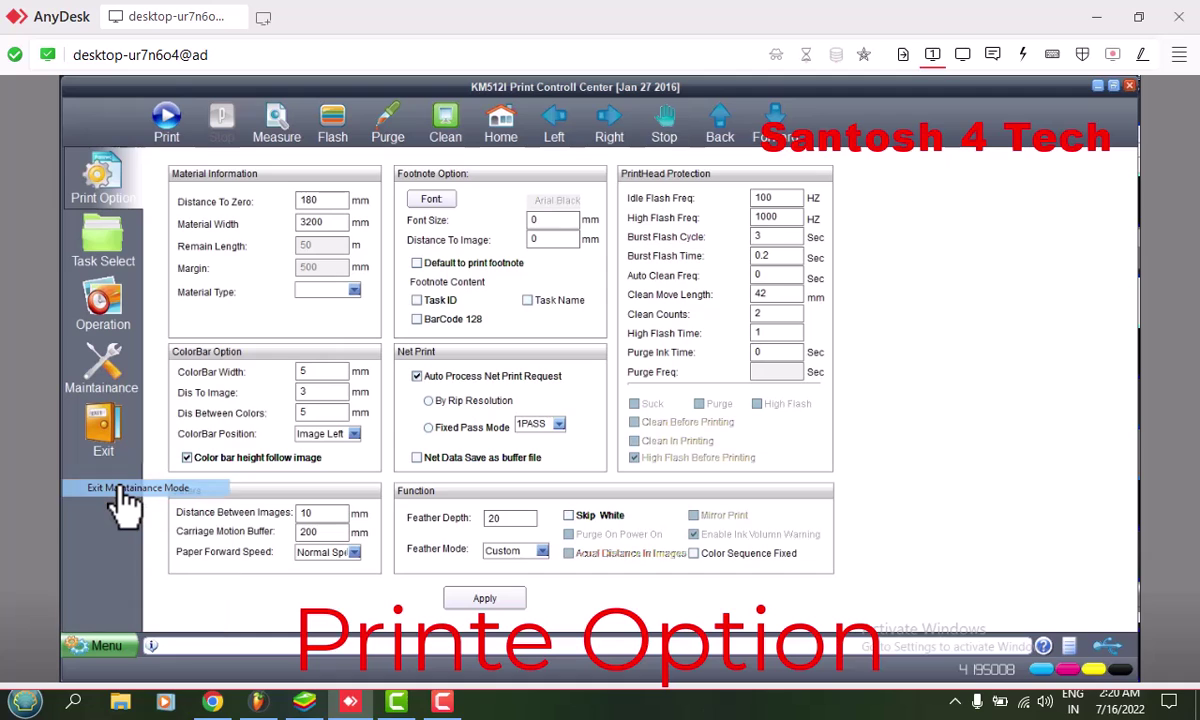
# In the operation settings, set the print speed to Low
pyautogui.click(103, 240)
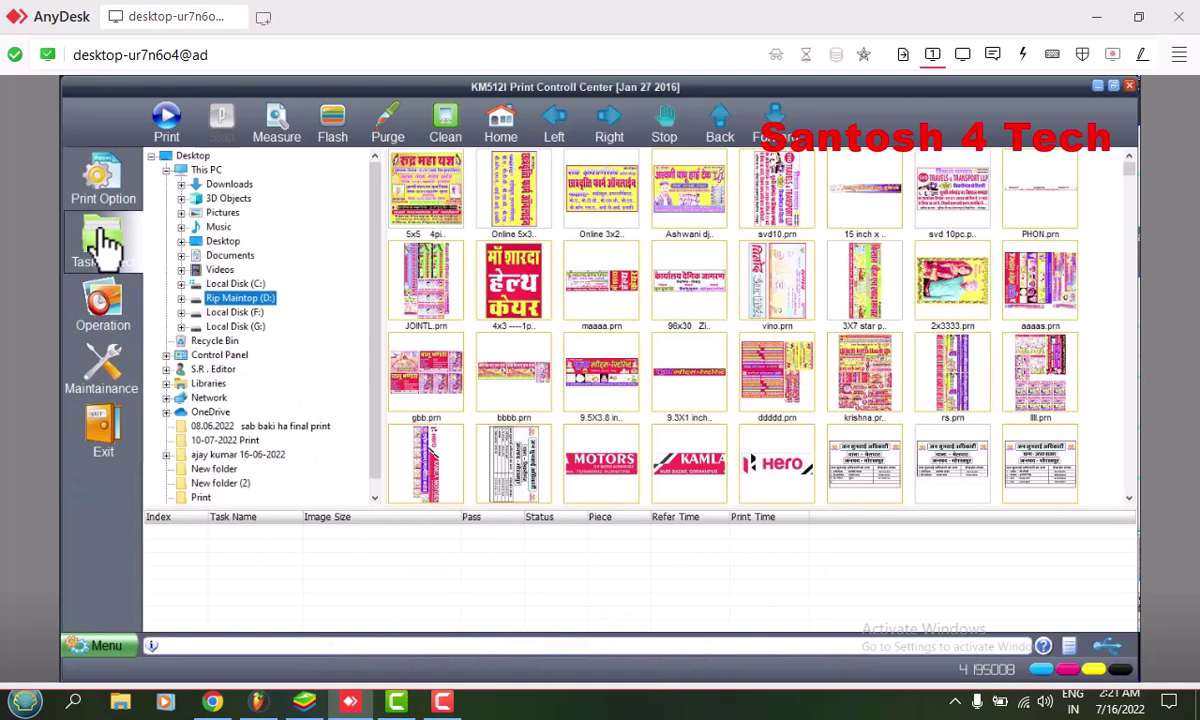
pyautogui.click(103, 300)
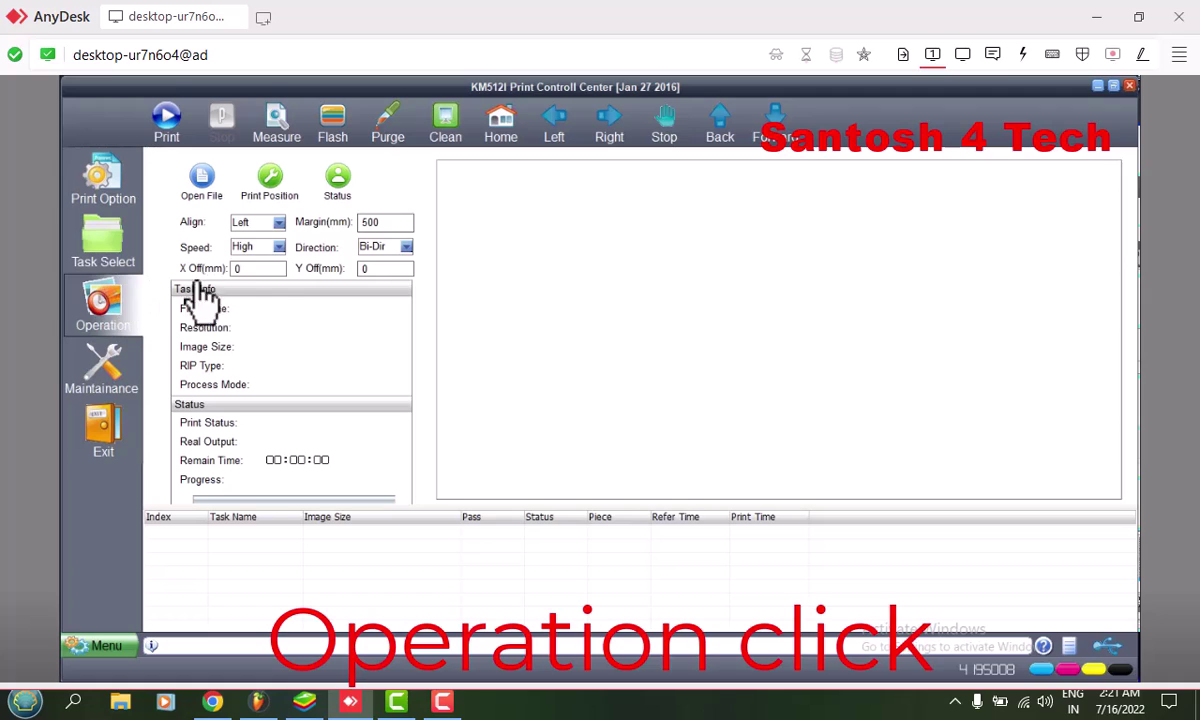
pyautogui.click(278, 249)
pyautogui.click(252, 263)
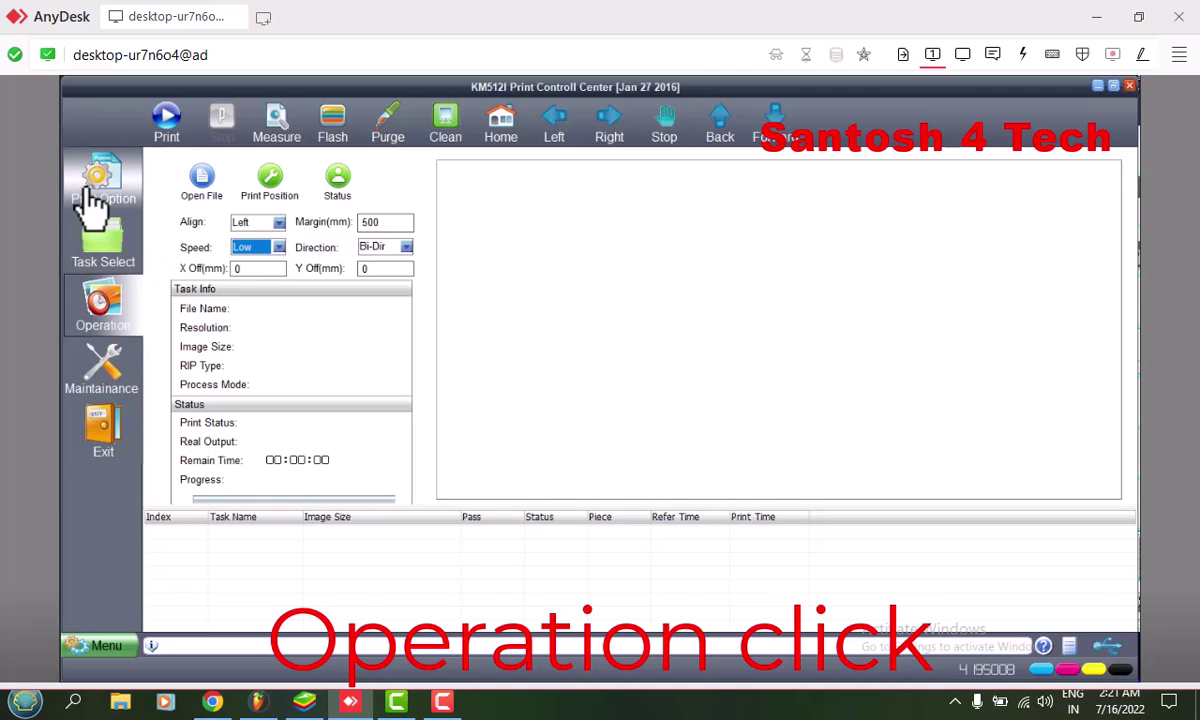
# In the calibration settings, select the From left to right offset direction to check the low-speed color offsets
pyautogui.click(105, 372)
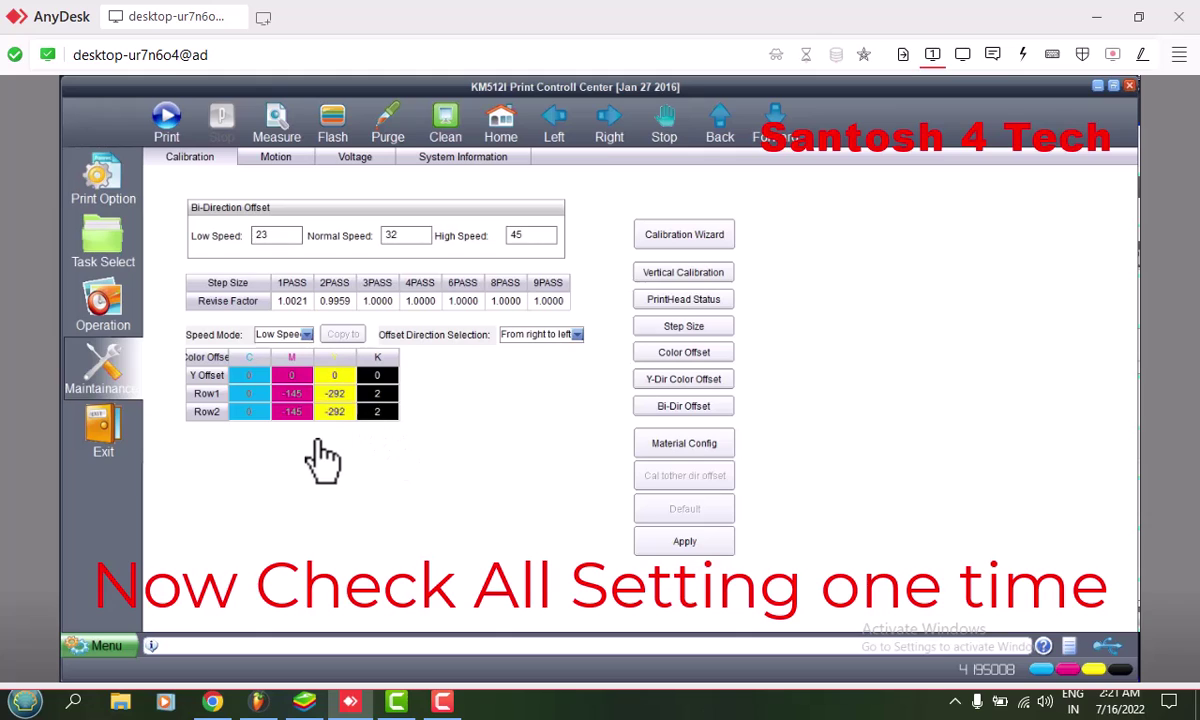
pyautogui.click(300, 335)
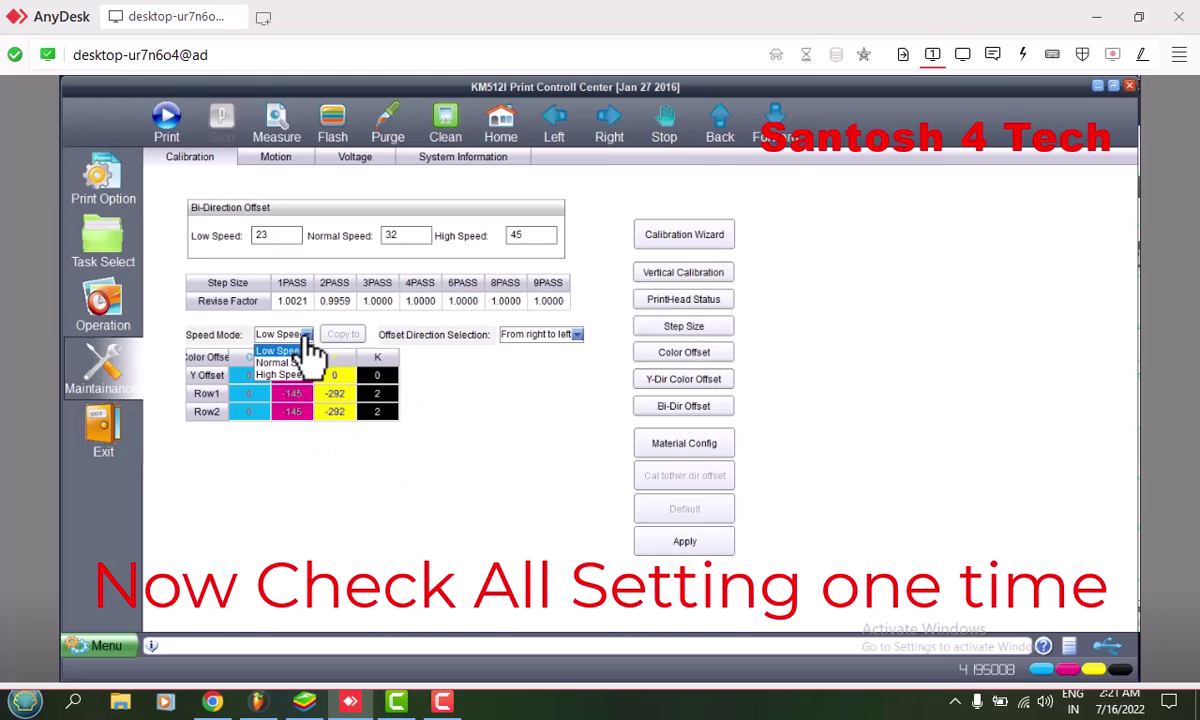
pyautogui.click(577, 336)
pyautogui.click(577, 336)
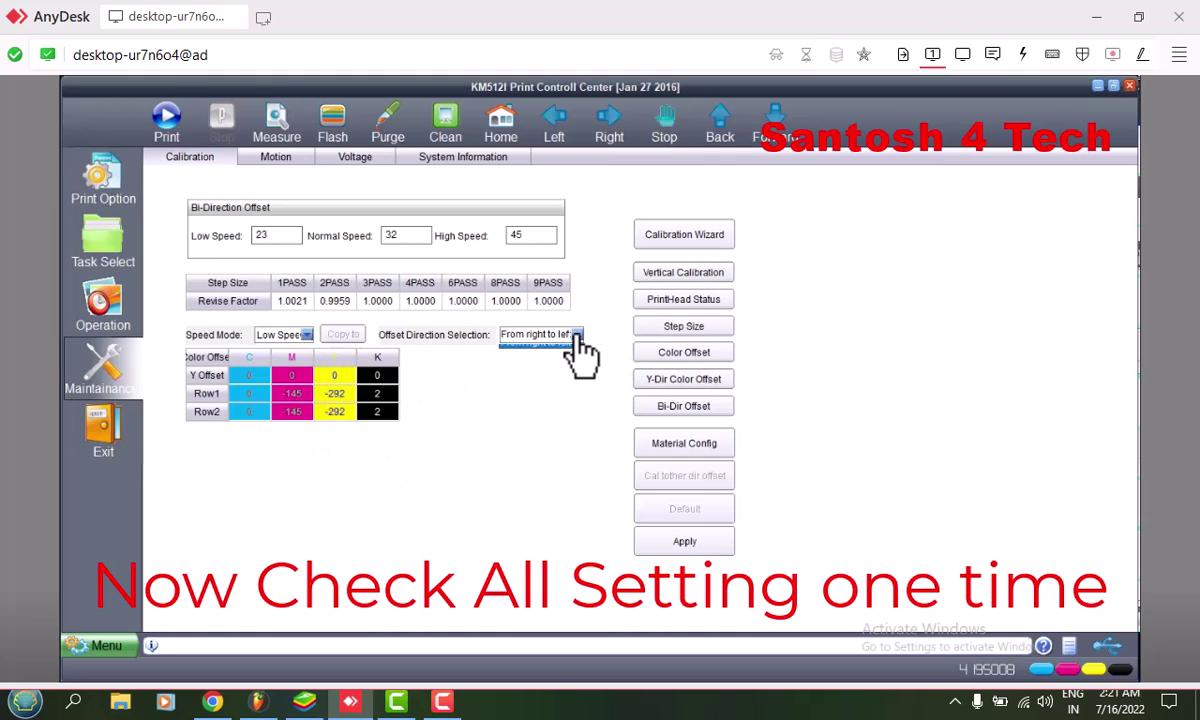
pyautogui.click(572, 351)
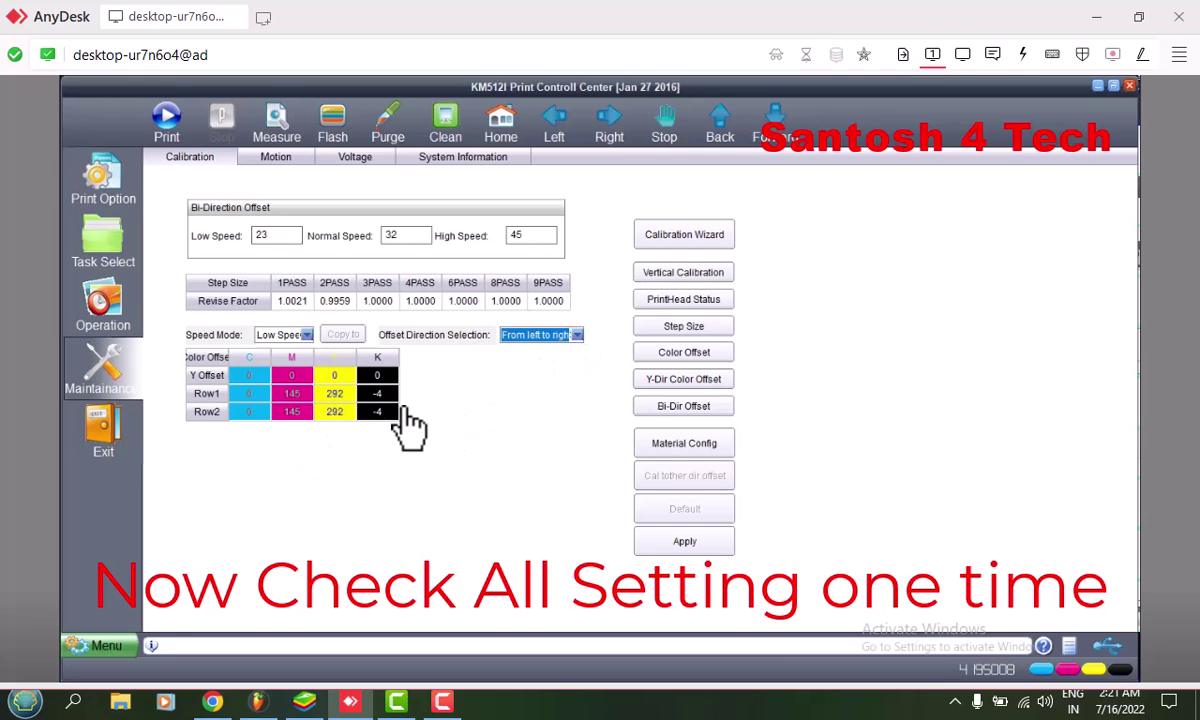
# Review the motion, voltage and print option settings, and return to the operation page
pyautogui.click(276, 162)
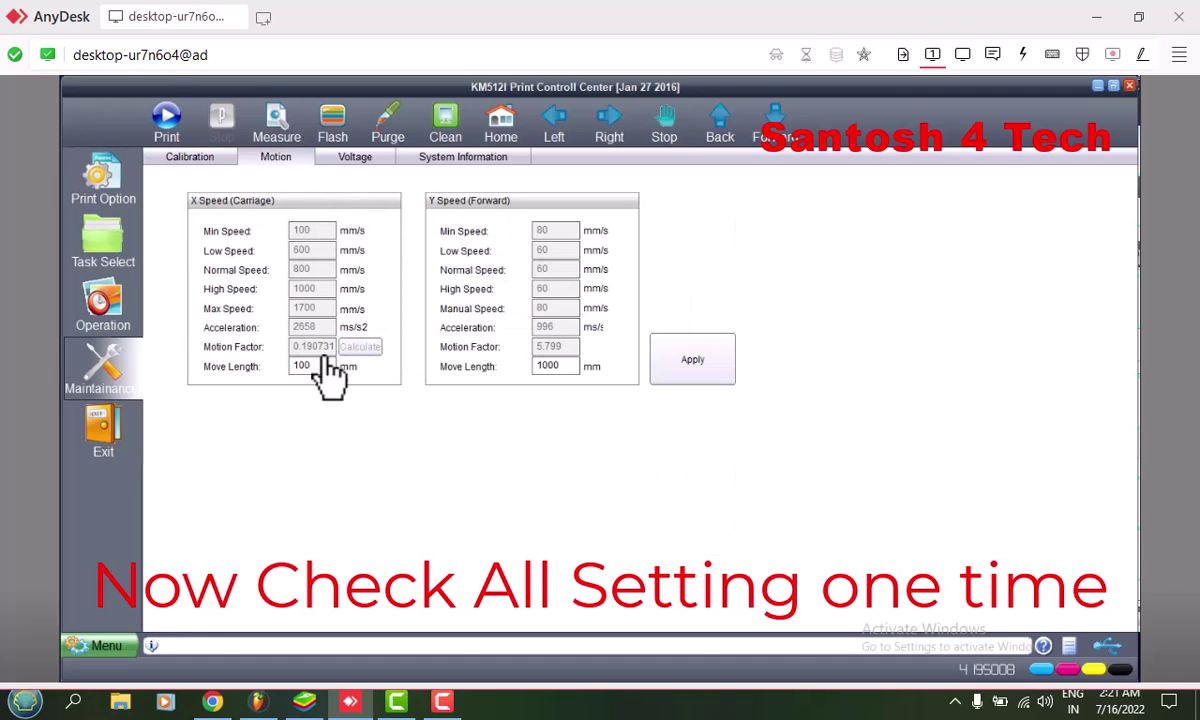
pyautogui.click(354, 160)
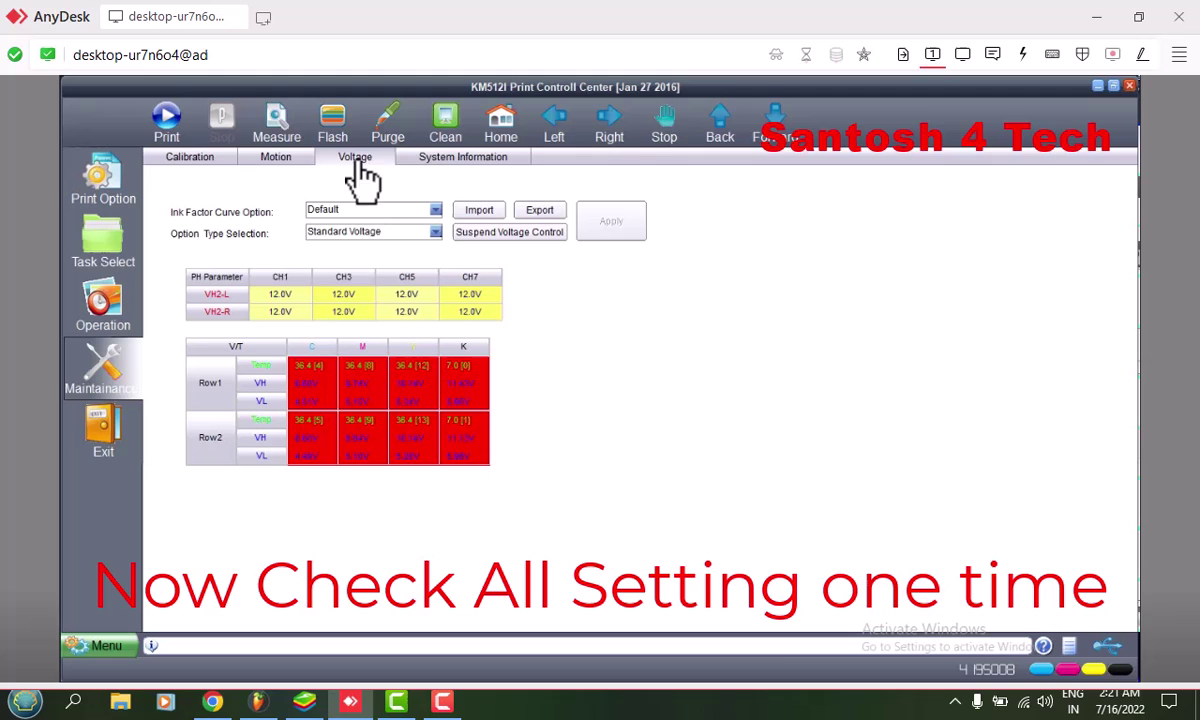
pyautogui.click(99, 195)
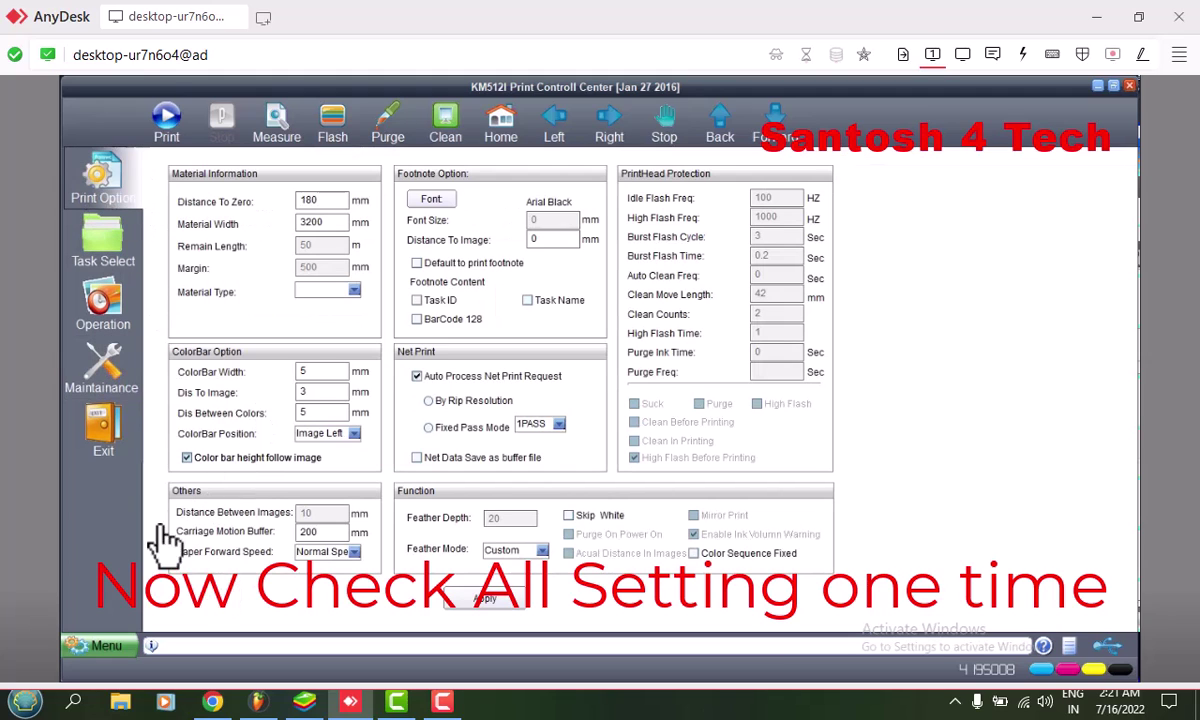
pyautogui.click(101, 312)
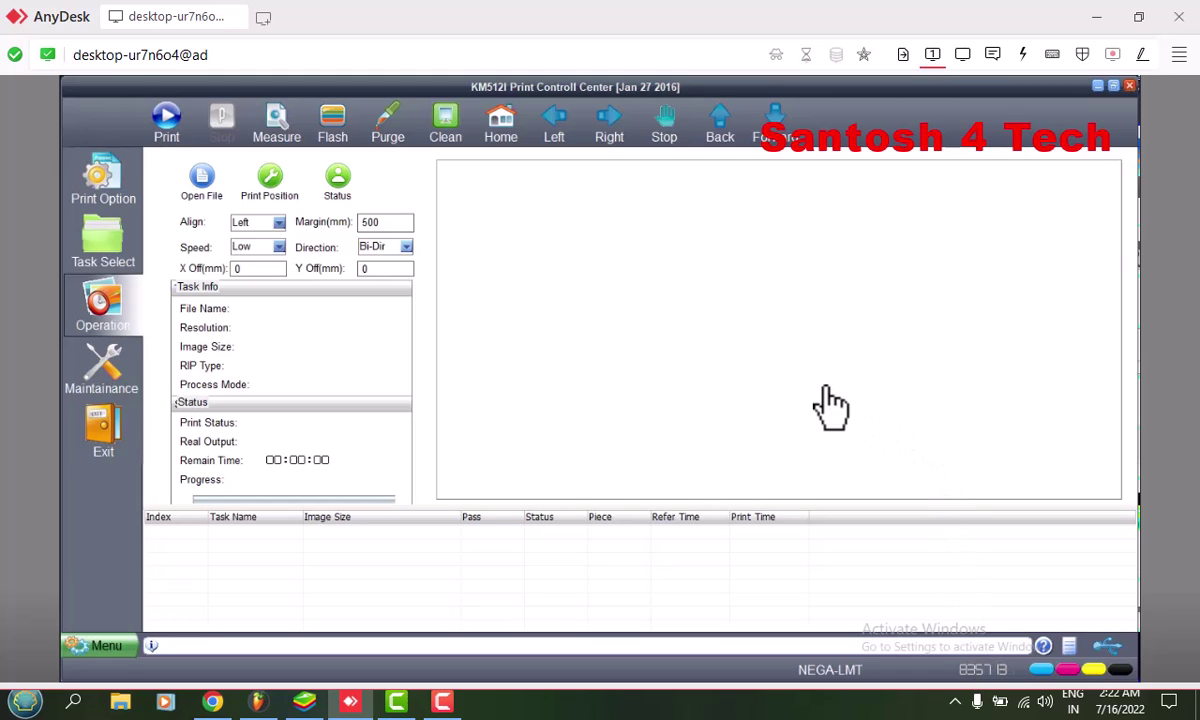
# Look over the task files, and unlock maintenance mode by entering the maintenance password
pyautogui.click(106, 258)
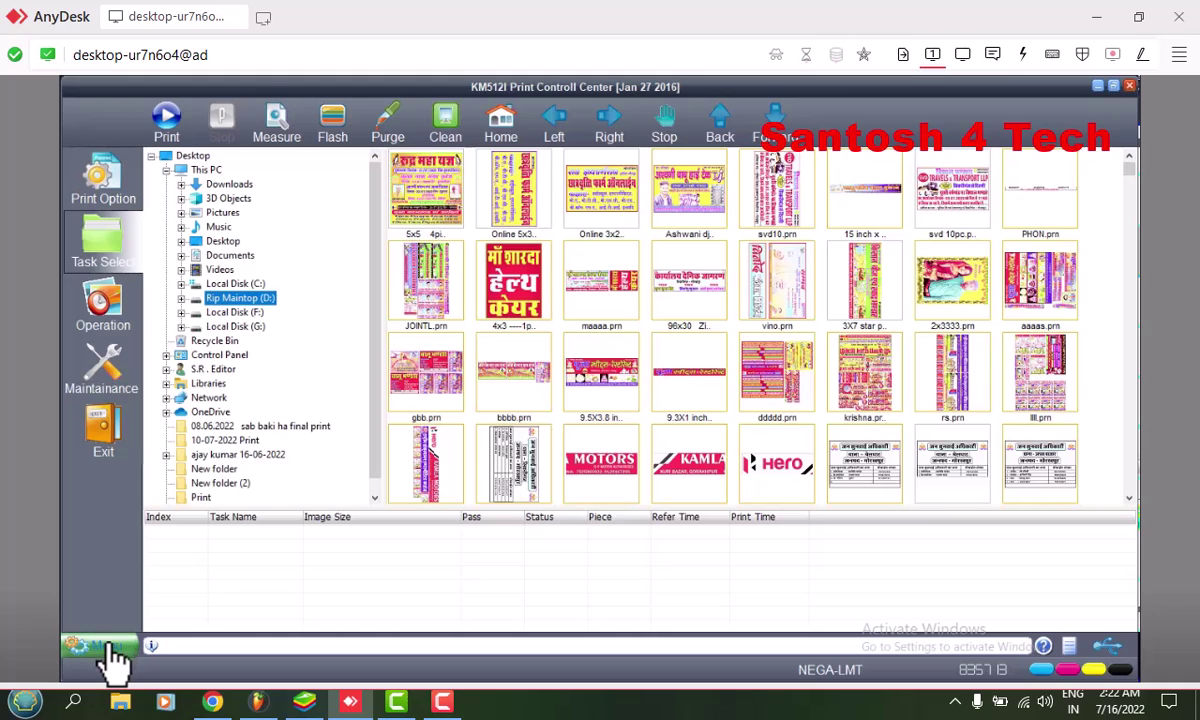
pyautogui.click(110, 648)
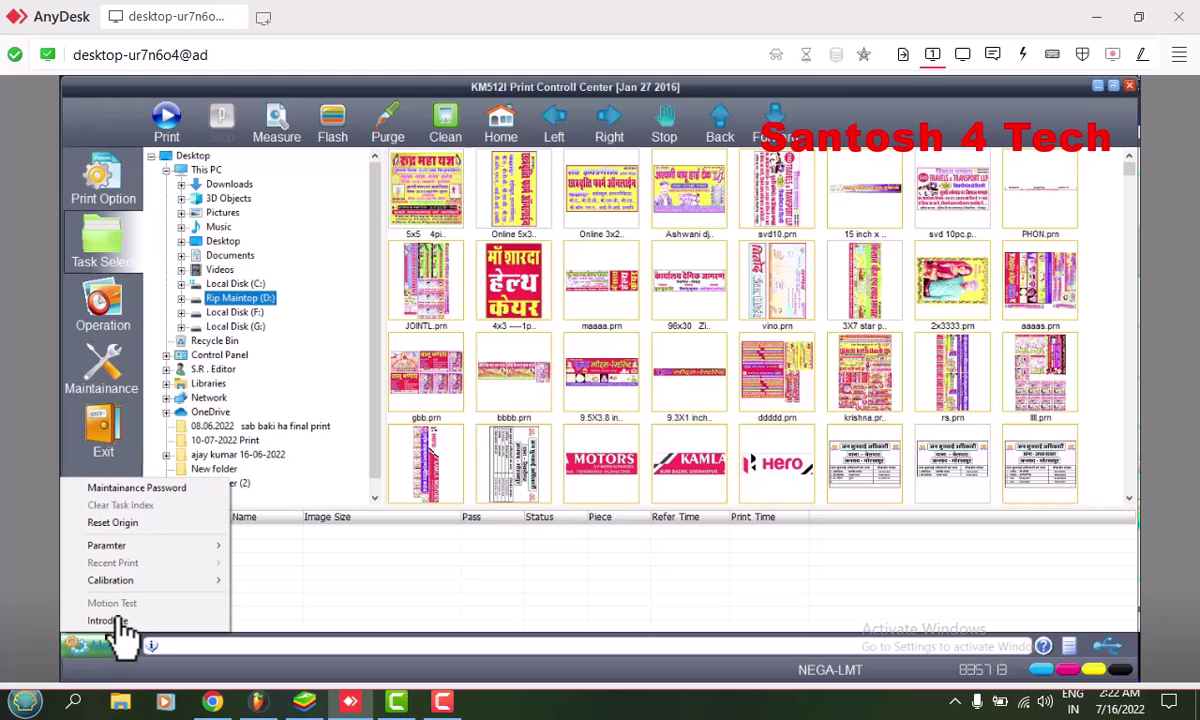
pyautogui.click(118, 488)
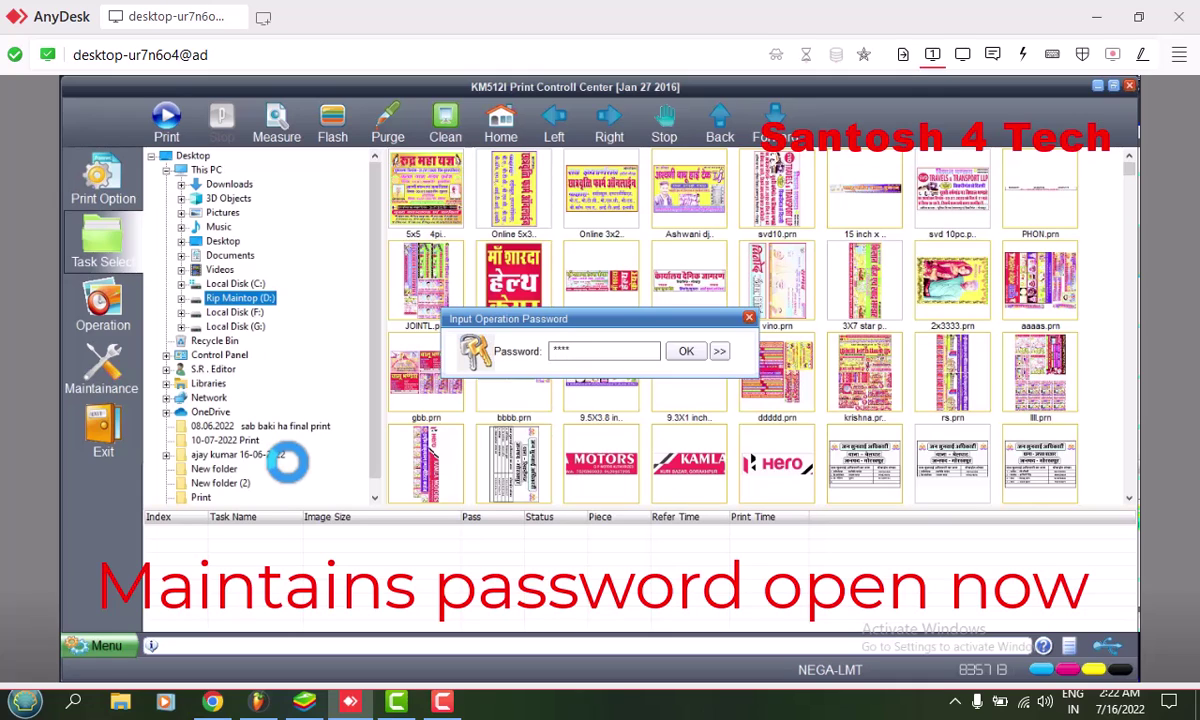
pyautogui.press('Return')
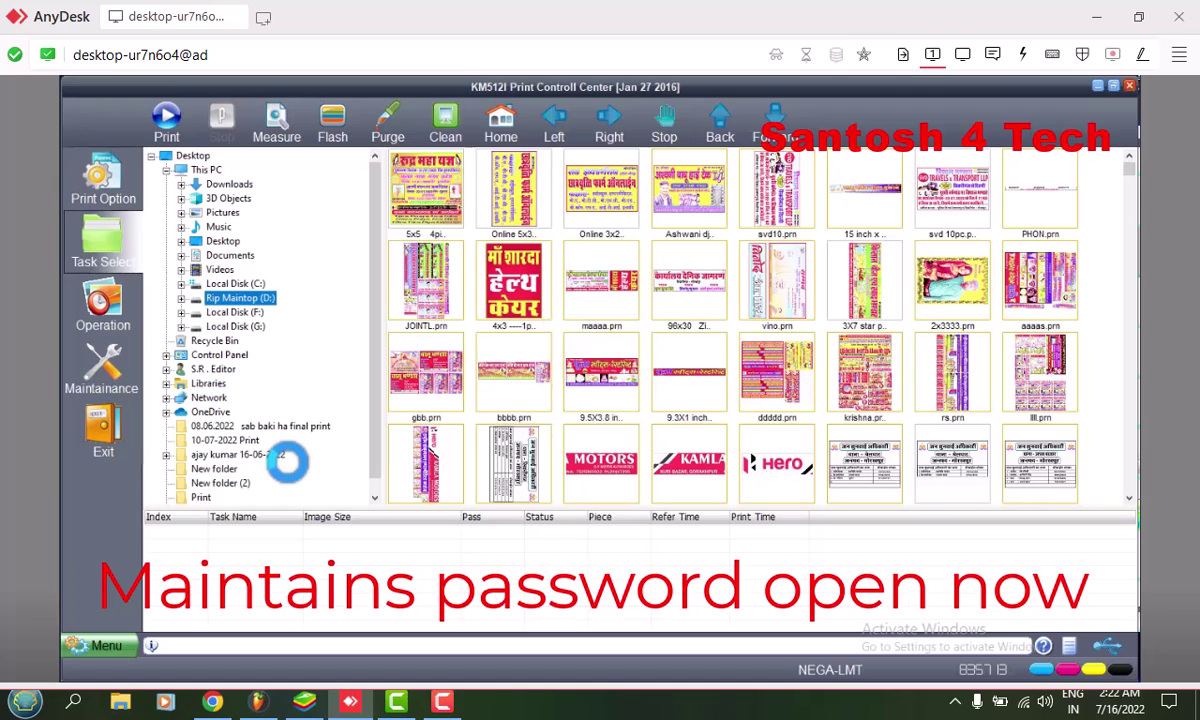
# Review the print option, voltage, motion and calibration settings in maintenance mode
pyautogui.click(112, 195)
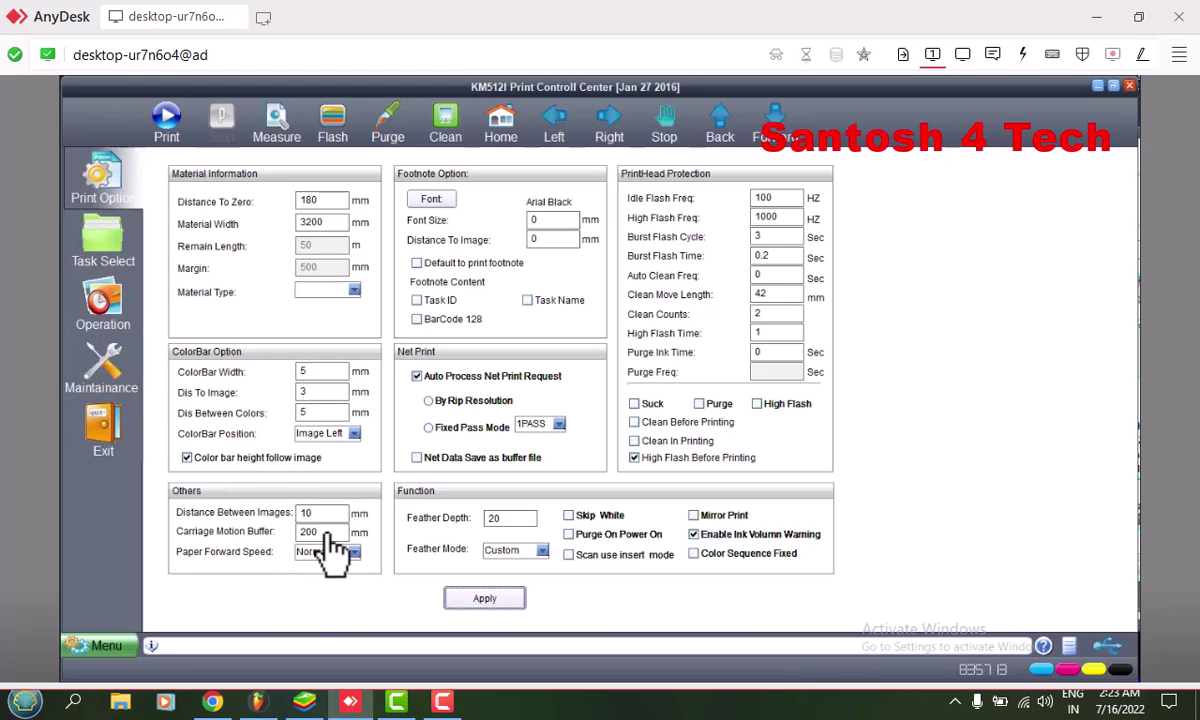
pyautogui.click(116, 382)
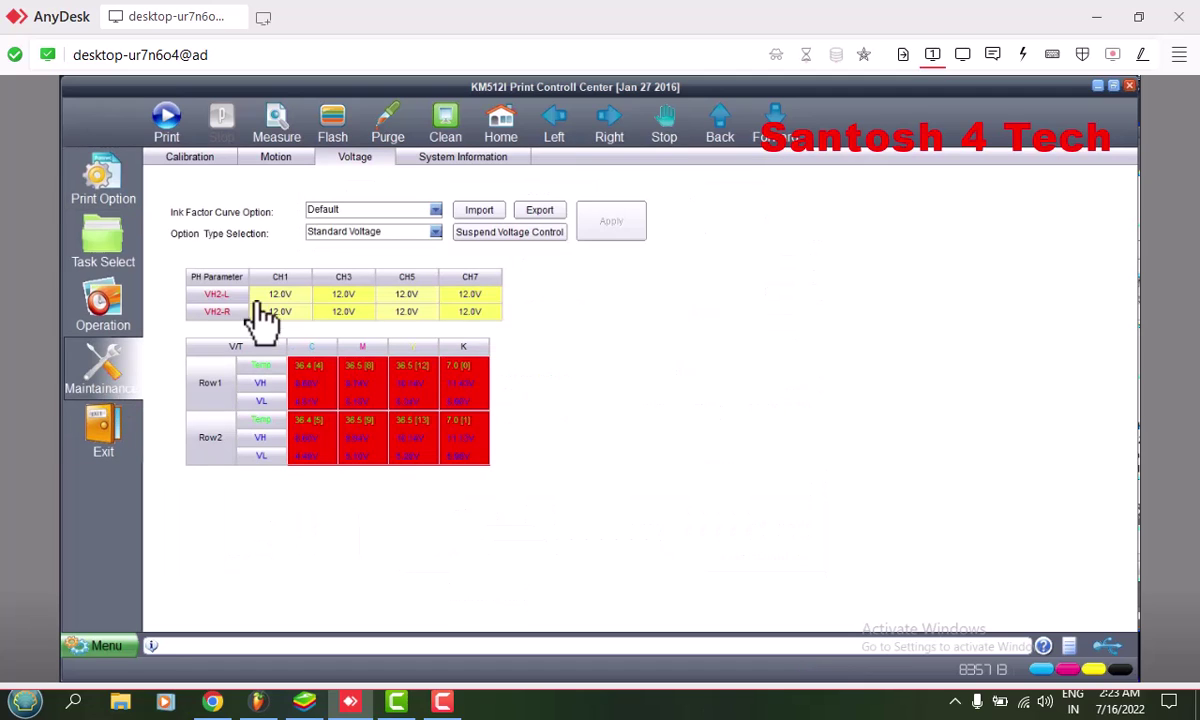
pyautogui.click(276, 157)
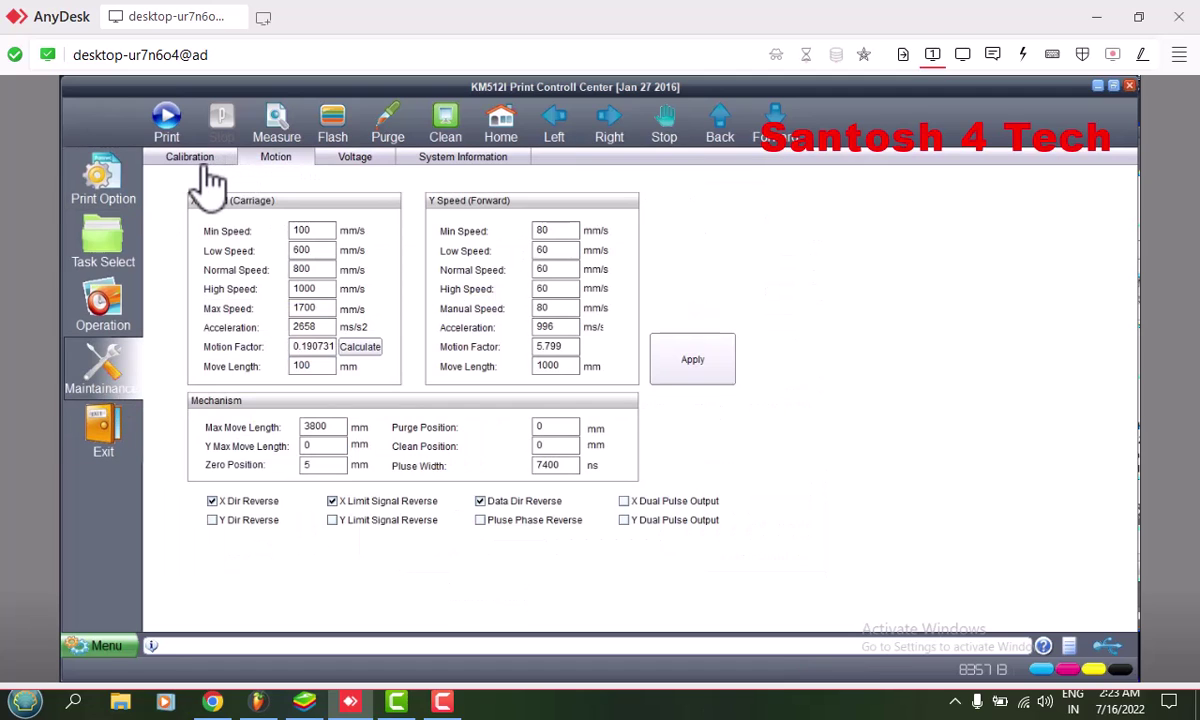
pyautogui.click(203, 163)
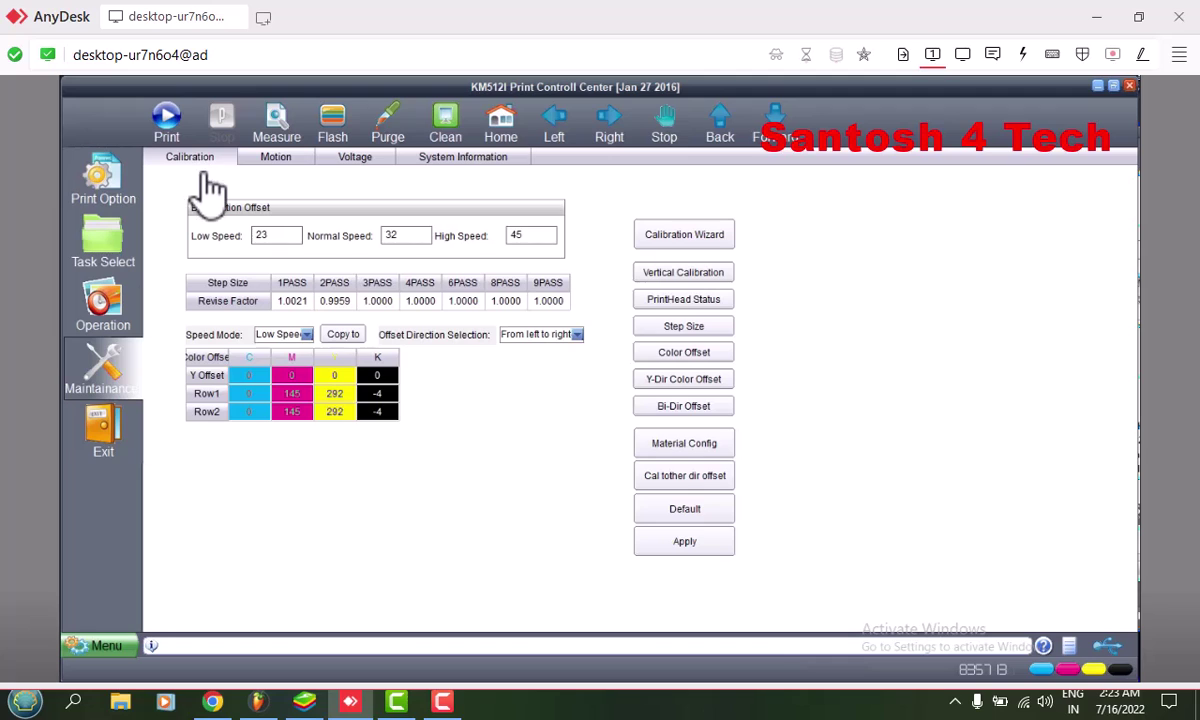
# Set the margin to 60 mm in the operation settings and run the Clean command
pyautogui.click(100, 308)
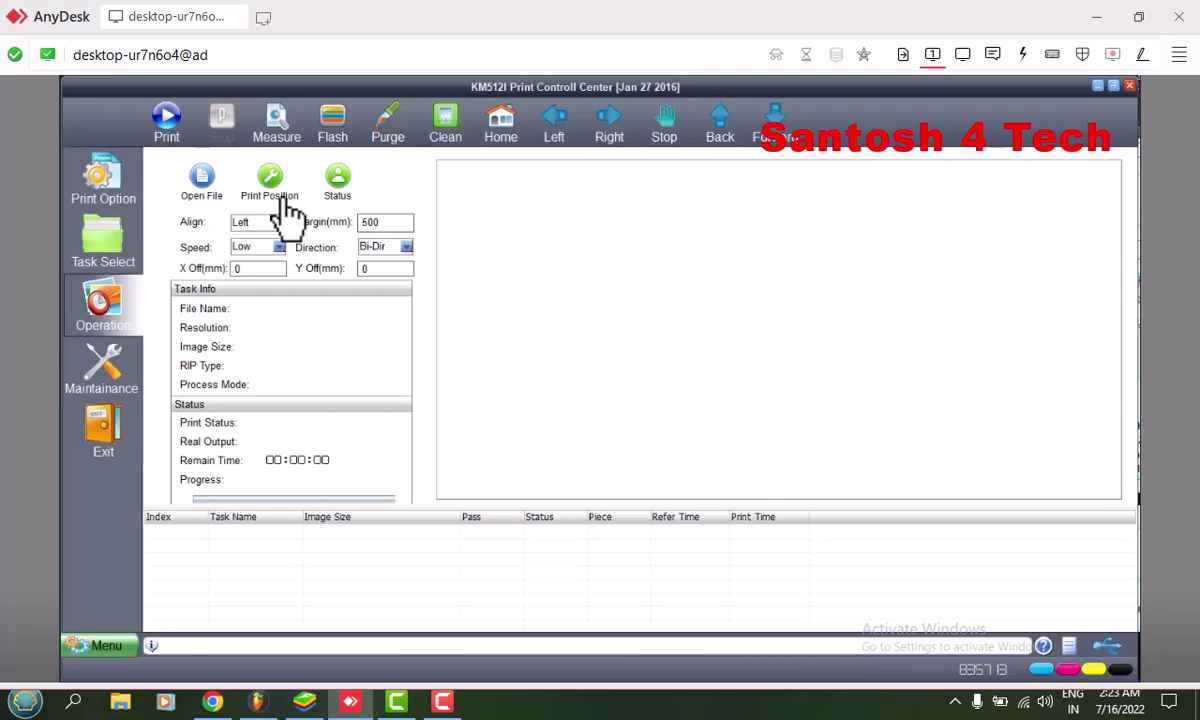
pyautogui.doubleClick(375, 222)
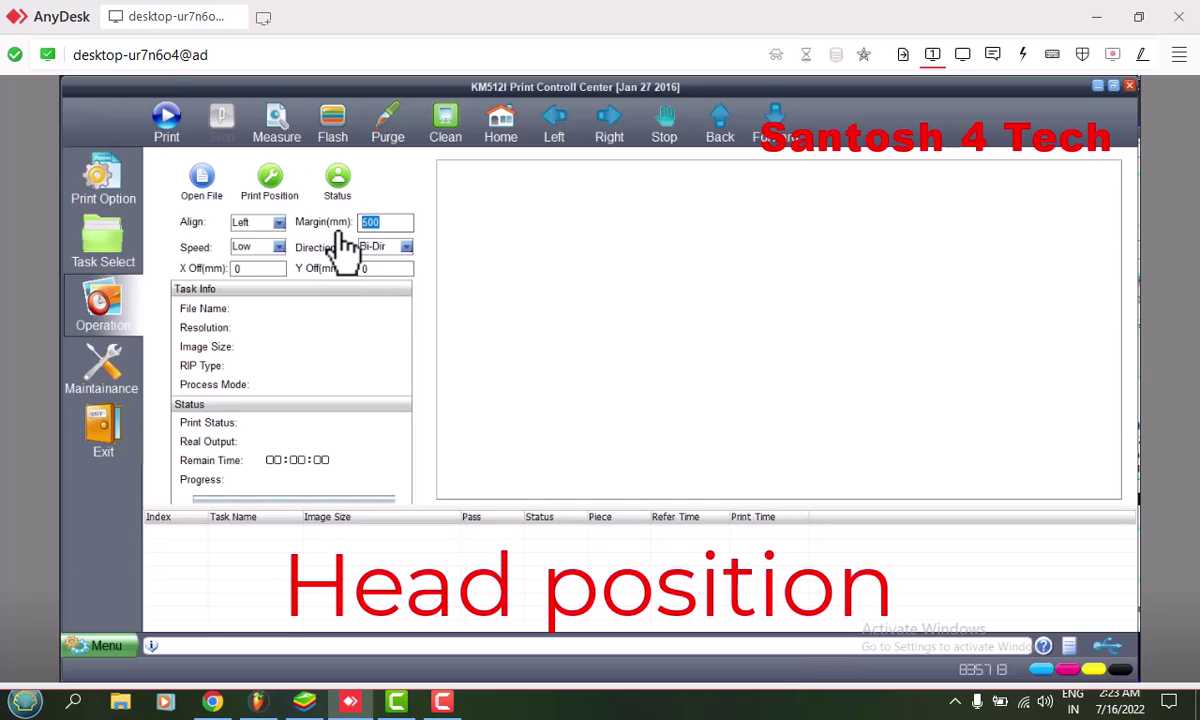
pyautogui.write('60')
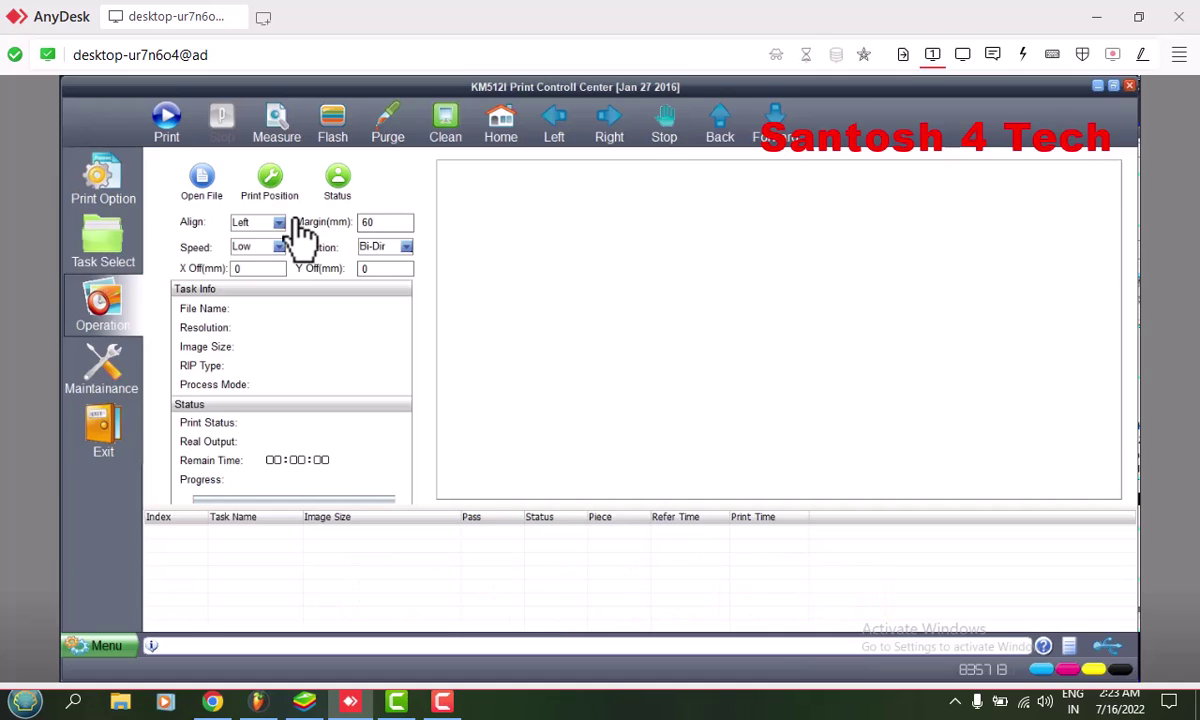
pyautogui.moveTo(396, 226); pyautogui.dragTo(363, 226)
pyautogui.click(449, 122)
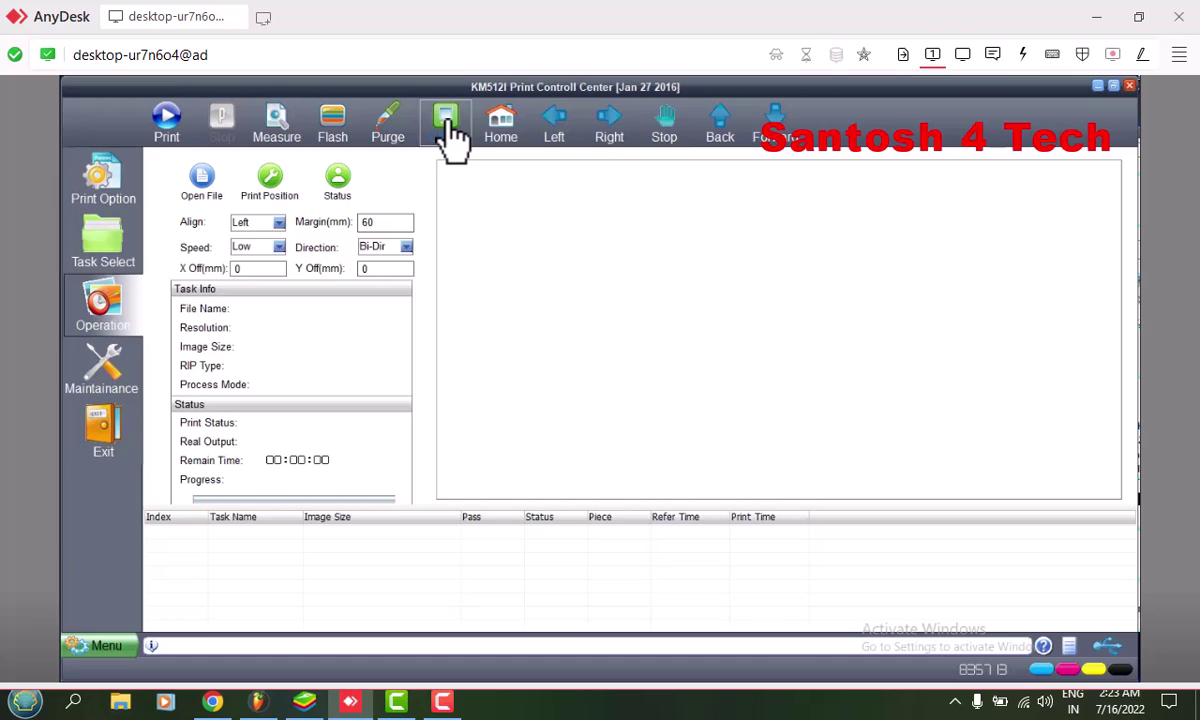